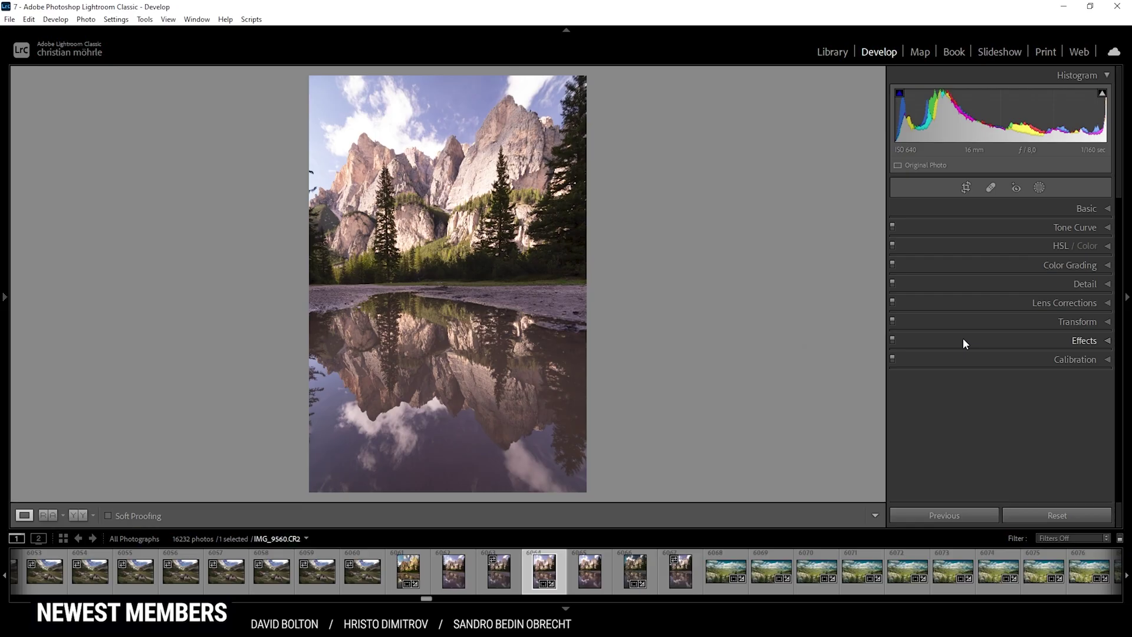
Change the photo's color profile to Adobe Neutral.
click(961, 190)
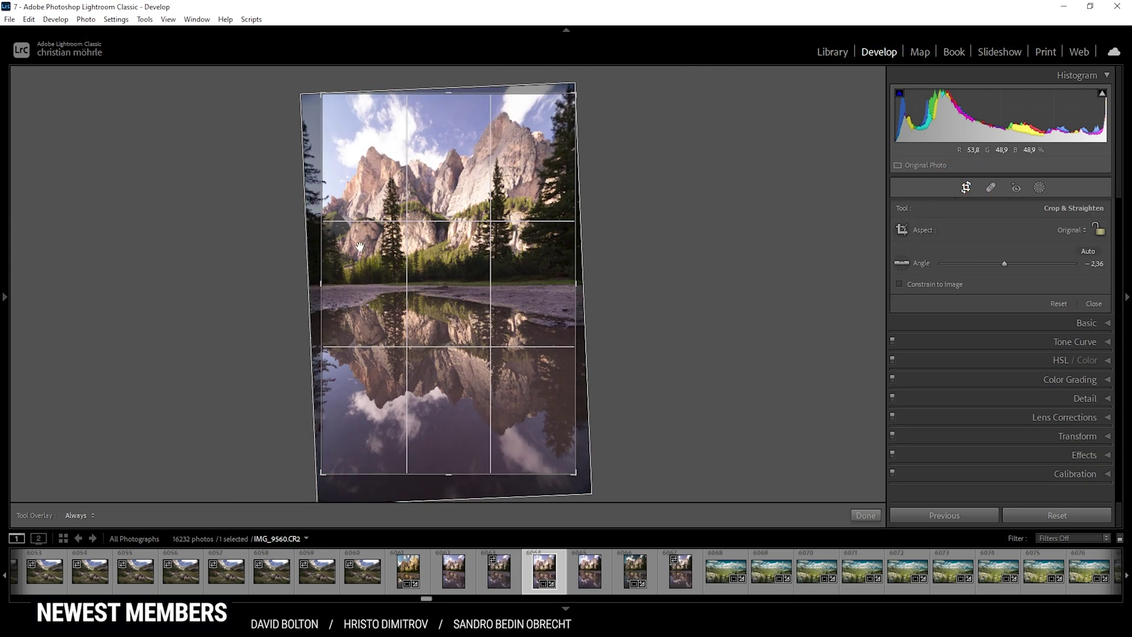
click(966, 188)
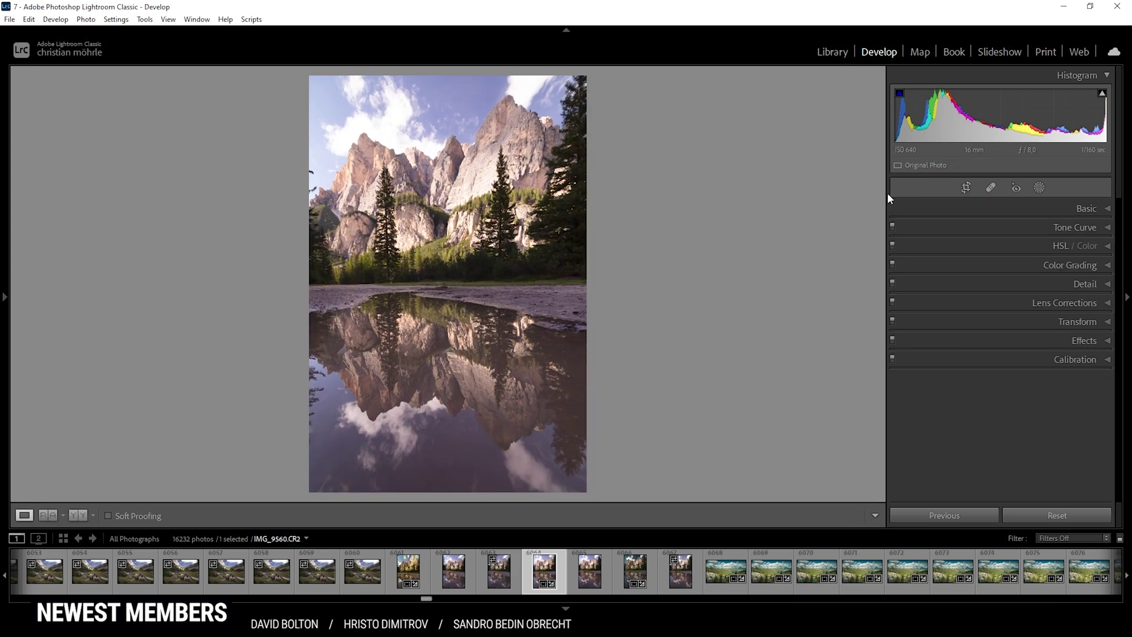
click(1091, 210)
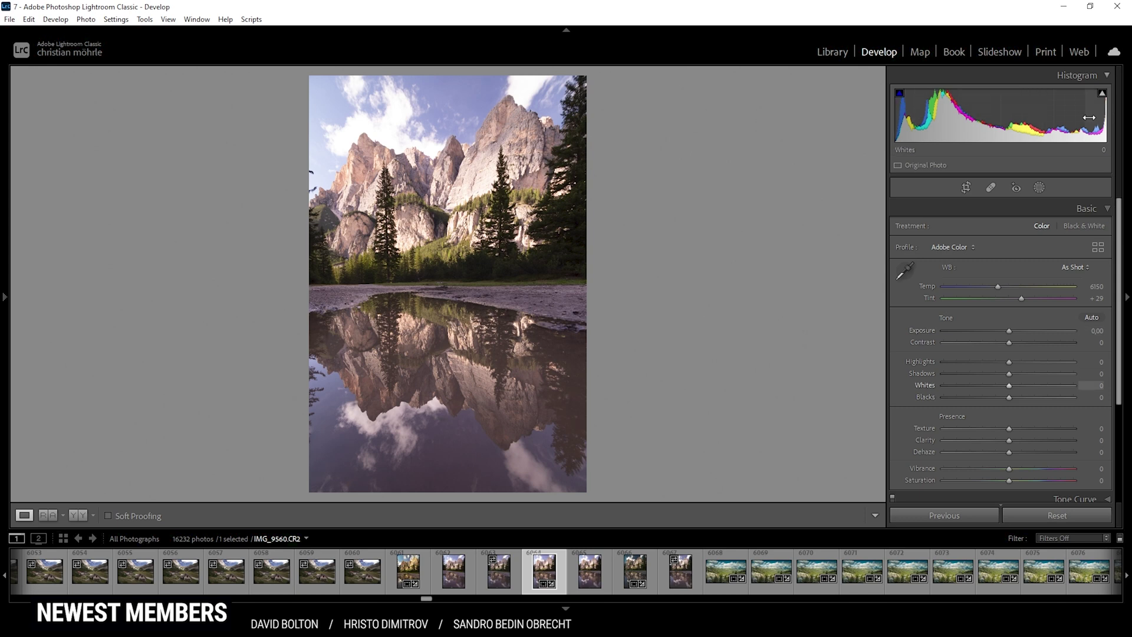
click(969, 249)
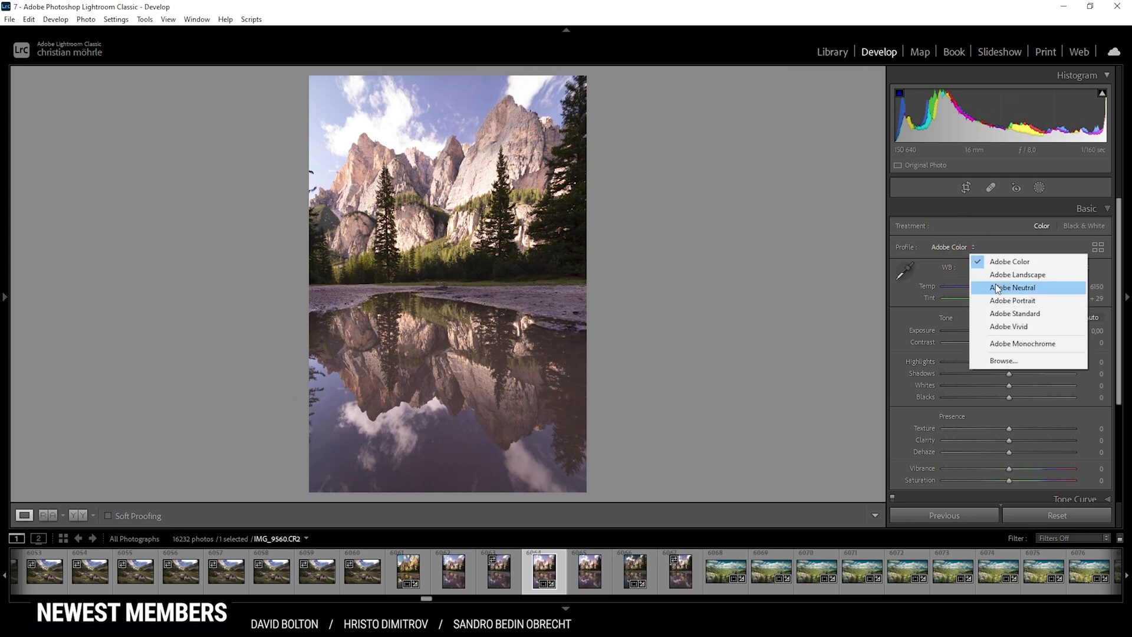
click(993, 287)
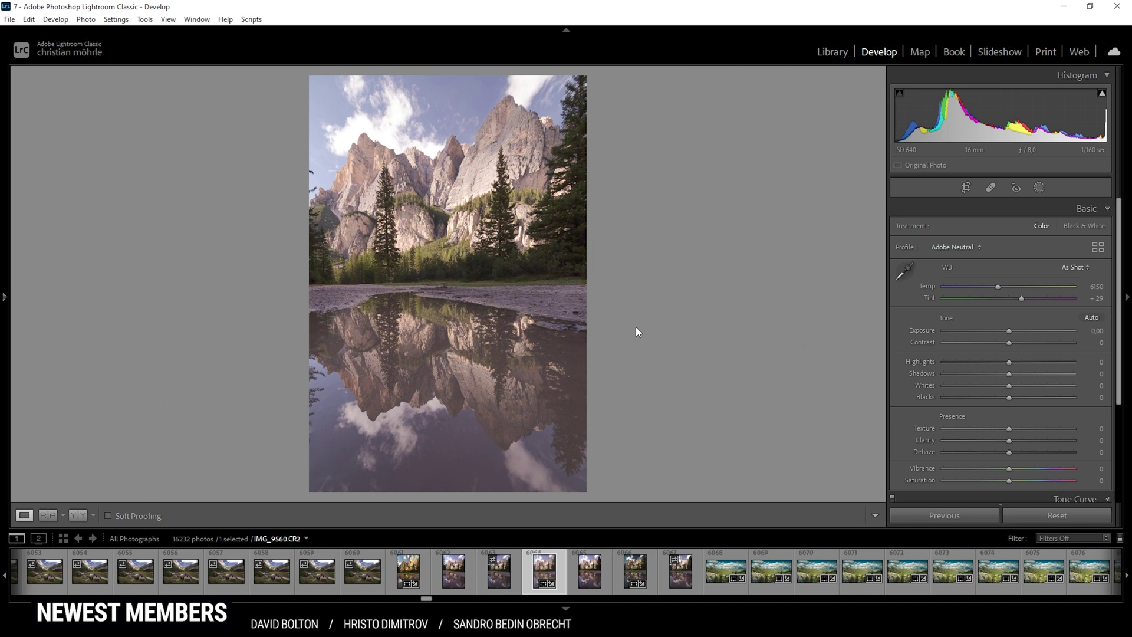
Sample the gray shoreline as the neutral white balance target, and fine-tune Temp to 5394 and Tint to -9.
click(1101, 94)
click(906, 272)
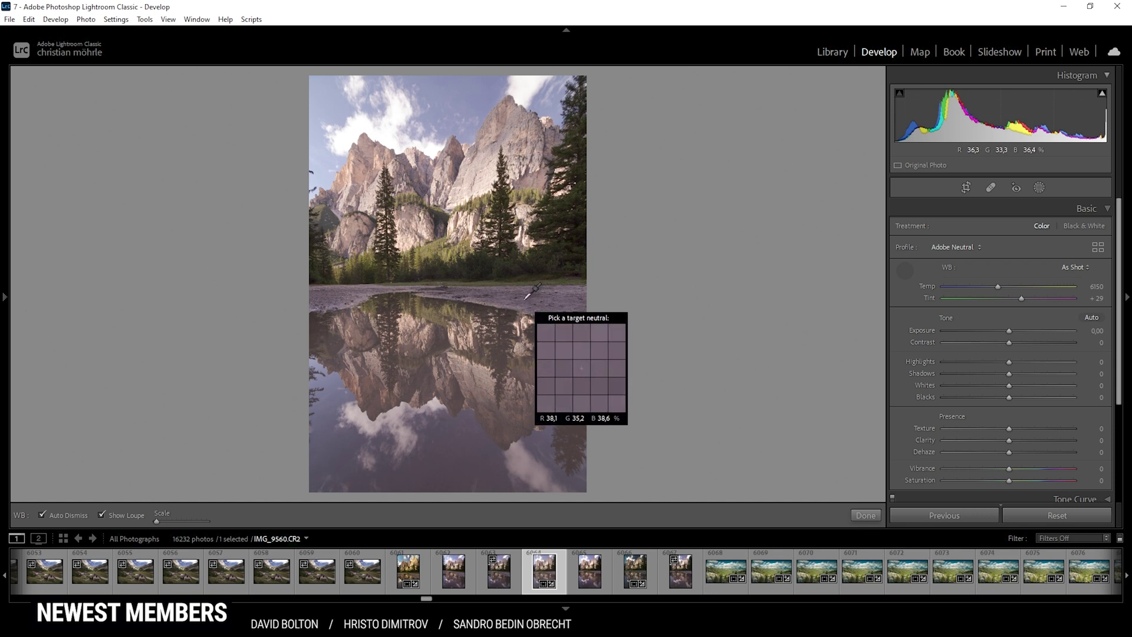
click(533, 298)
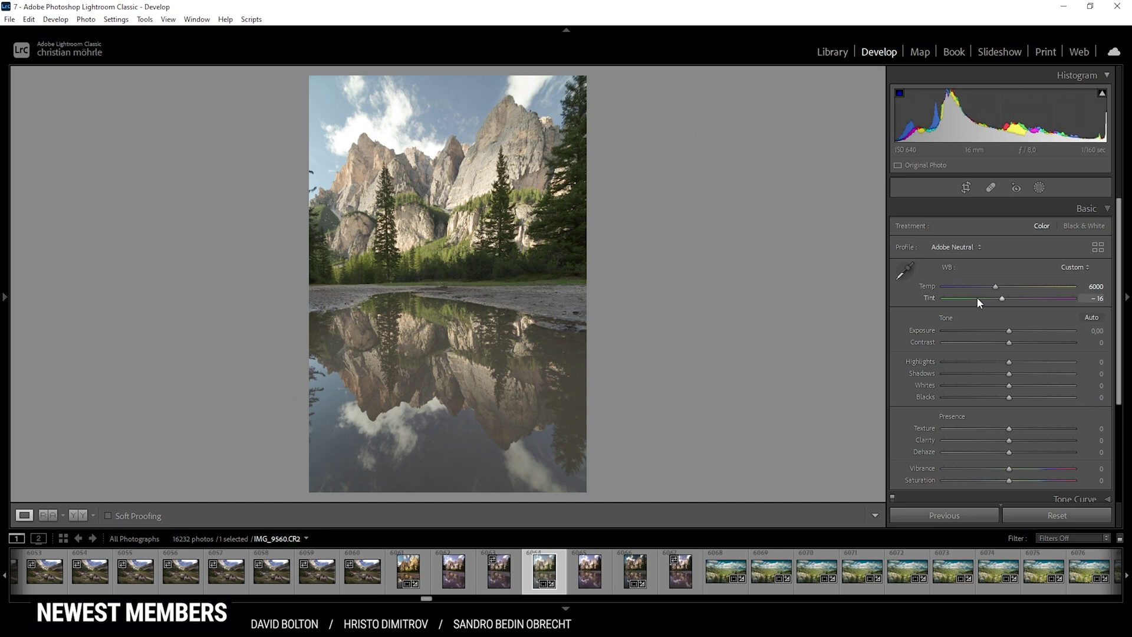
drag(995, 286, 988, 287)
drag(1002, 298, 1005, 298)
click(1005, 299)
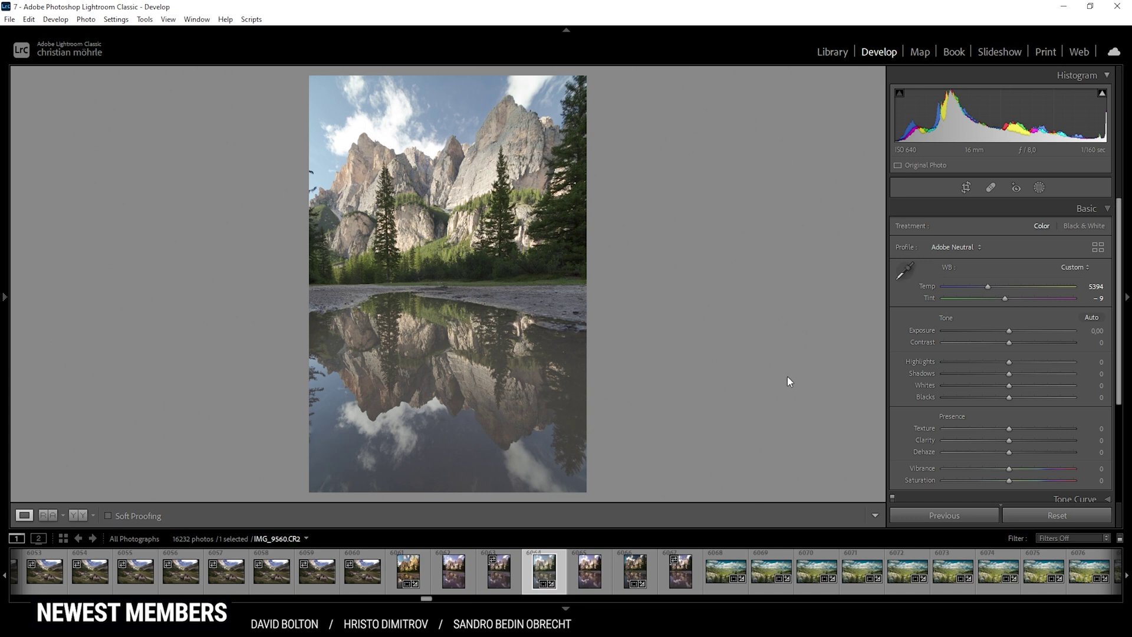
Lower the photo's Highlights to -36 and Shadows to -39.
click(1102, 93)
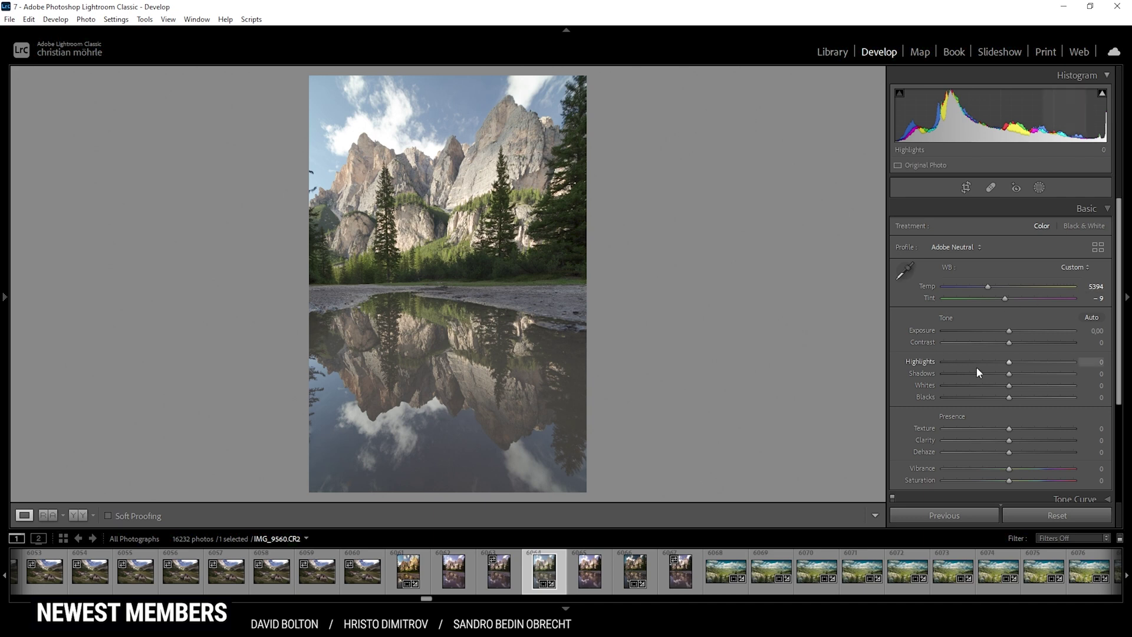
drag(1008, 362, 986, 364)
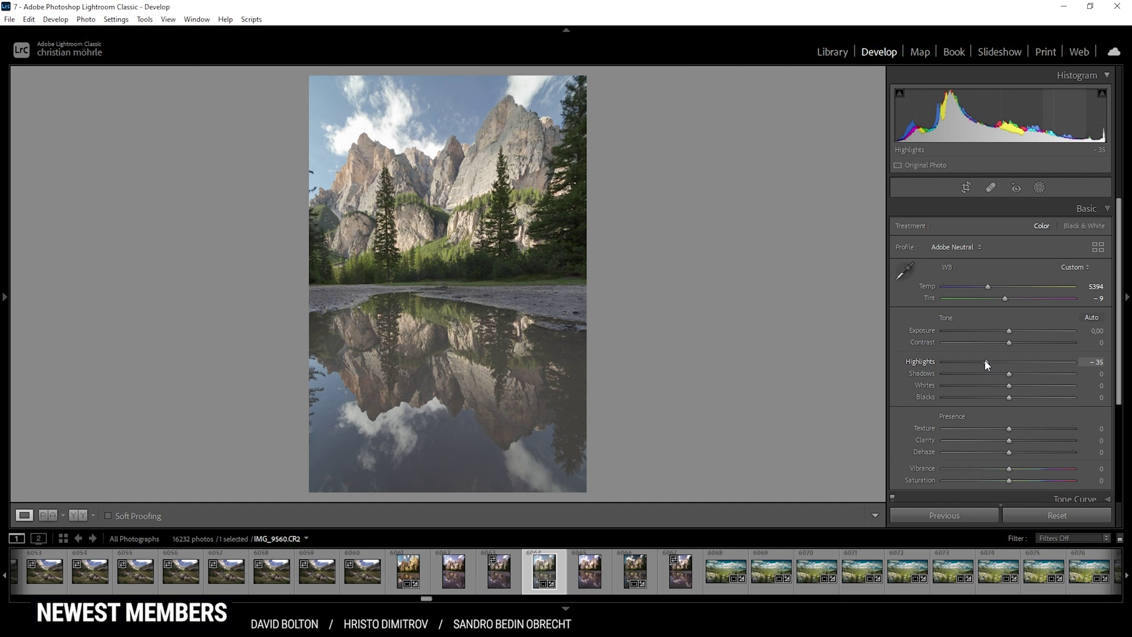
drag(984, 364, 984, 364)
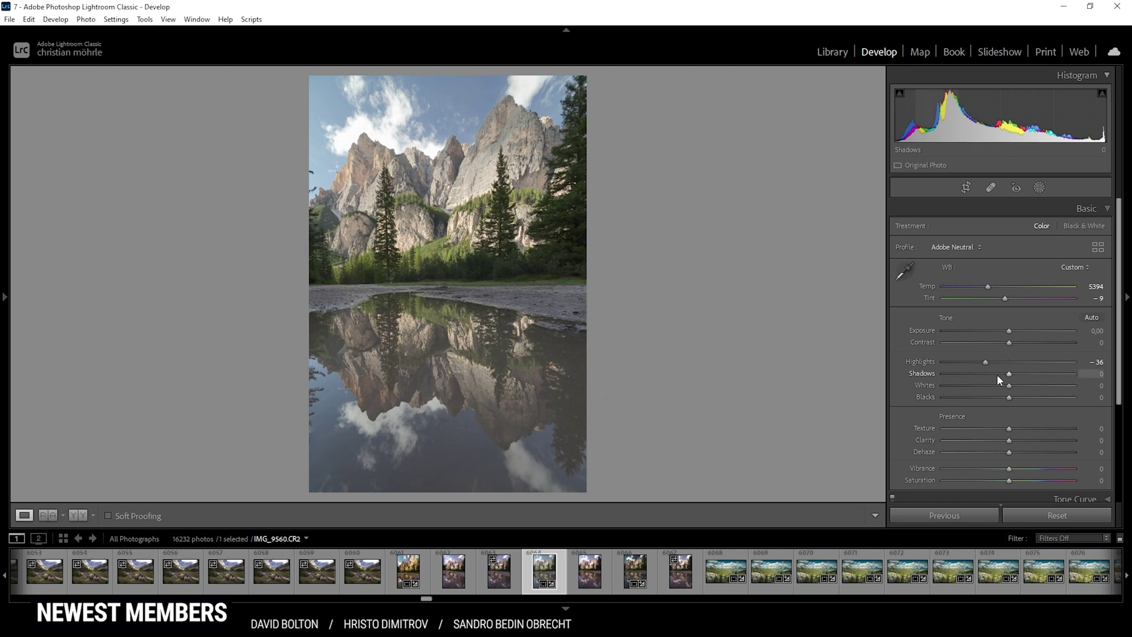
drag(1011, 378, 986, 374)
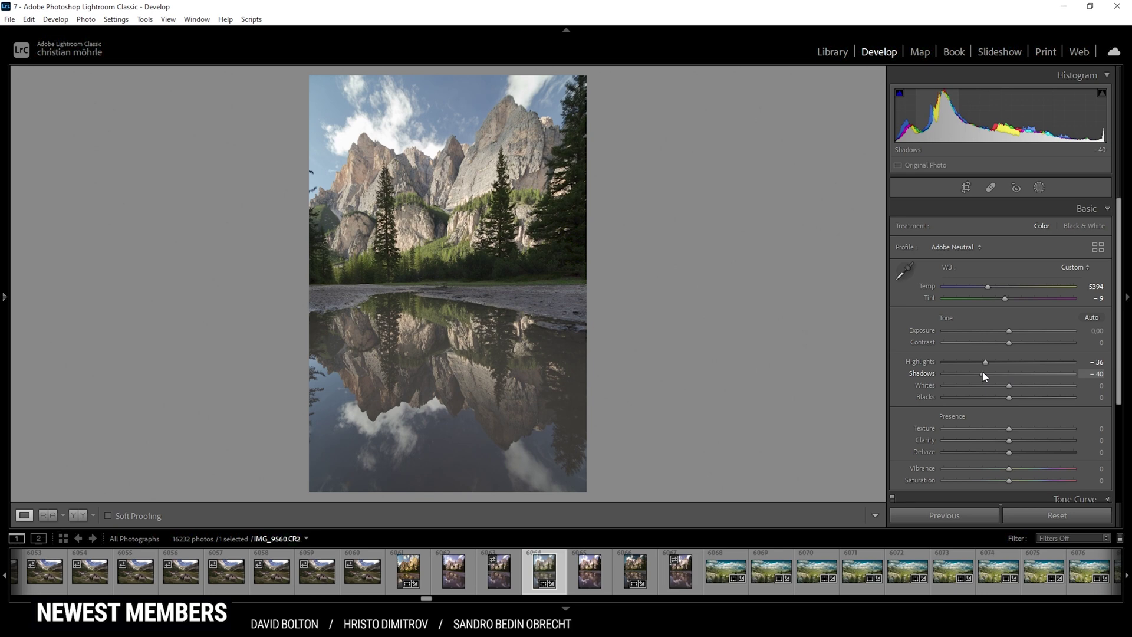
drag(982, 372, 982, 375)
Set the photo's Whites to +6 and Blacks to -4, checking the clipped areas.
drag(1010, 384, 1013, 384)
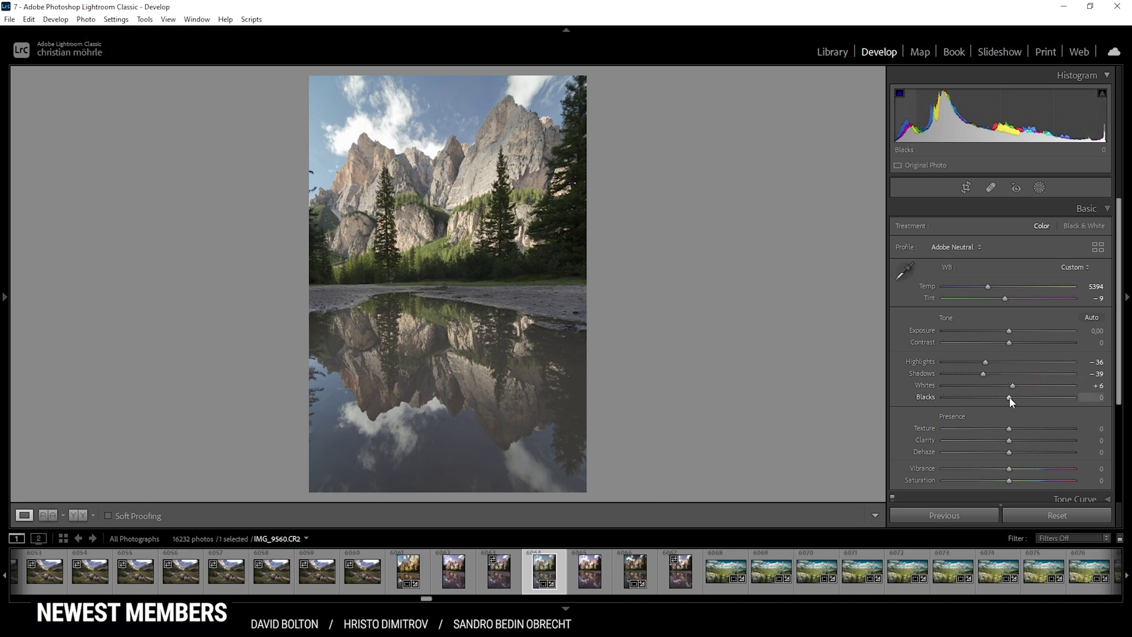
drag(1007, 398, 1006, 397)
drag(1005, 398, 1006, 398)
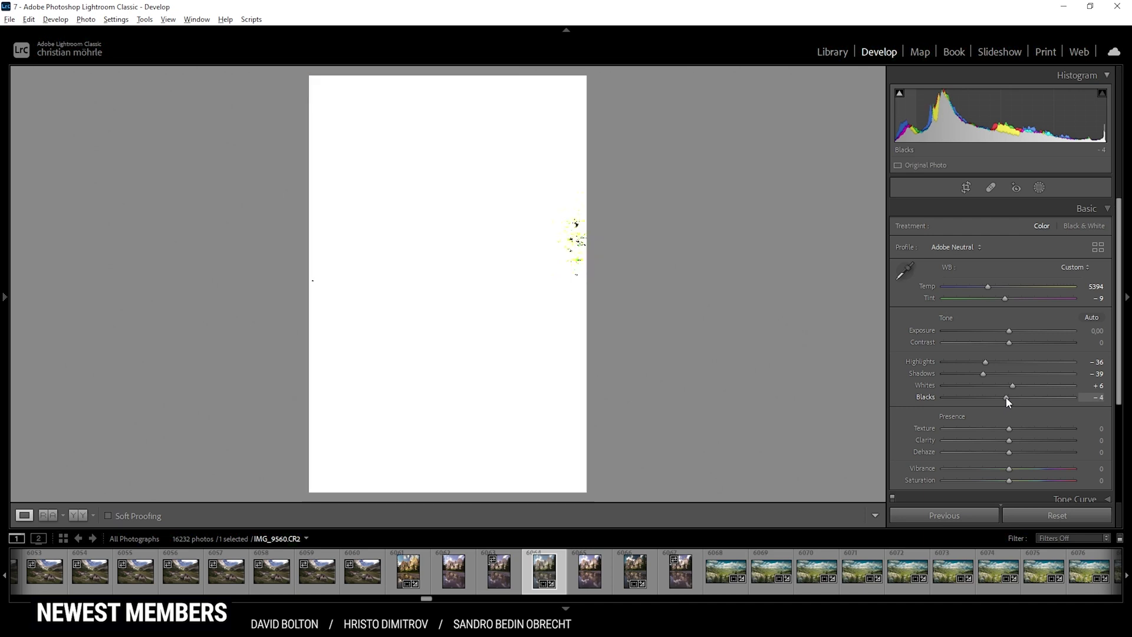
drag(1006, 398, 1006, 398)
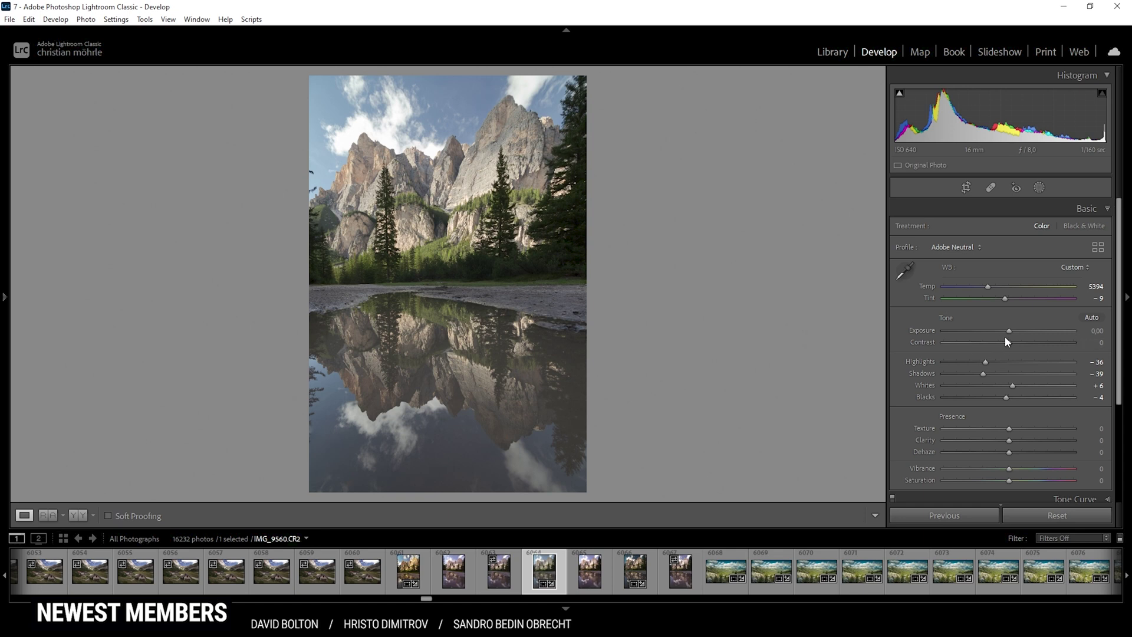
Set Contrast +5, Clarity +5, Dehaze +2, Texture +2 and Vibrance +15, and compare the photo before and after.
drag(1008, 347, 1013, 347)
drag(1012, 441, 1012, 452)
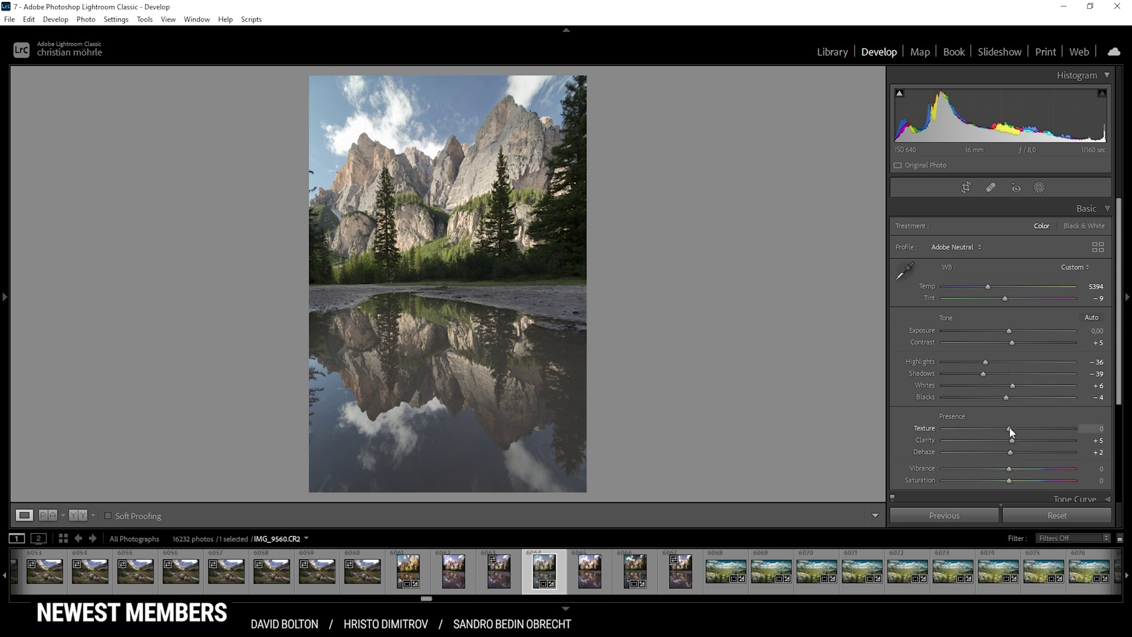
drag(1010, 430, 1011, 431)
drag(1009, 470, 1018, 470)
click(77, 517)
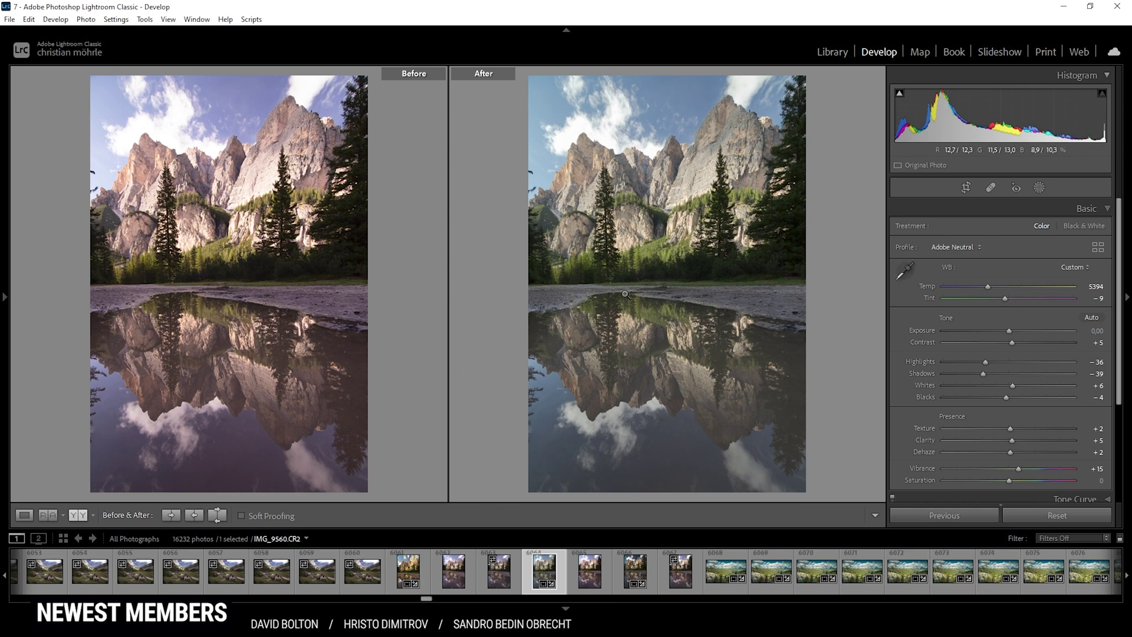
click(24, 515)
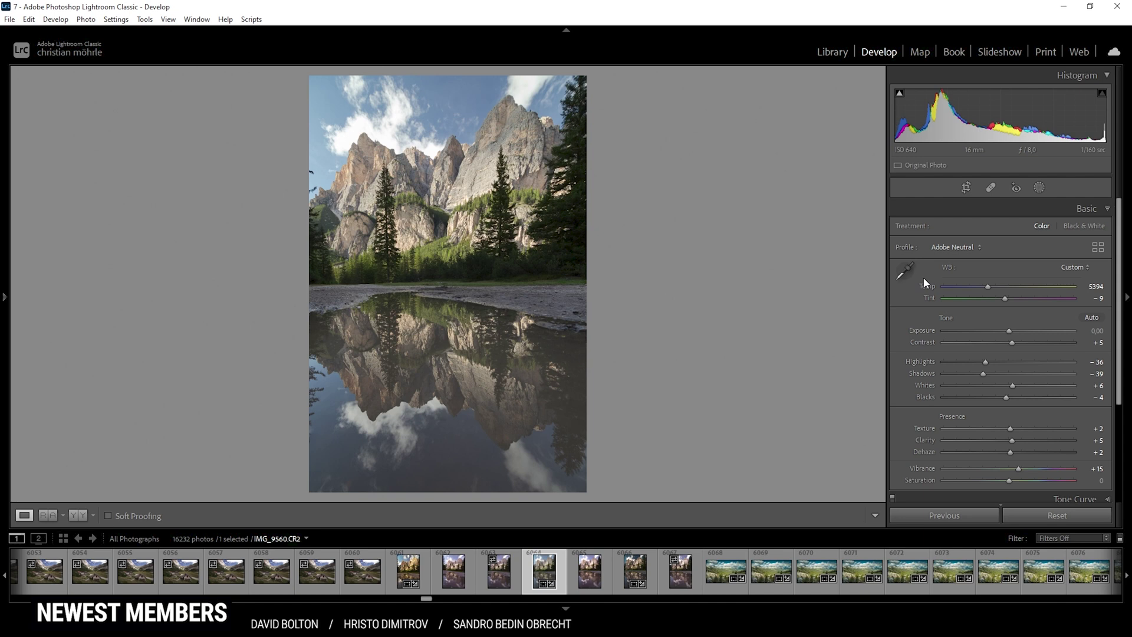
Create a Color Range mask by sampling the blue of the sky.
click(1041, 192)
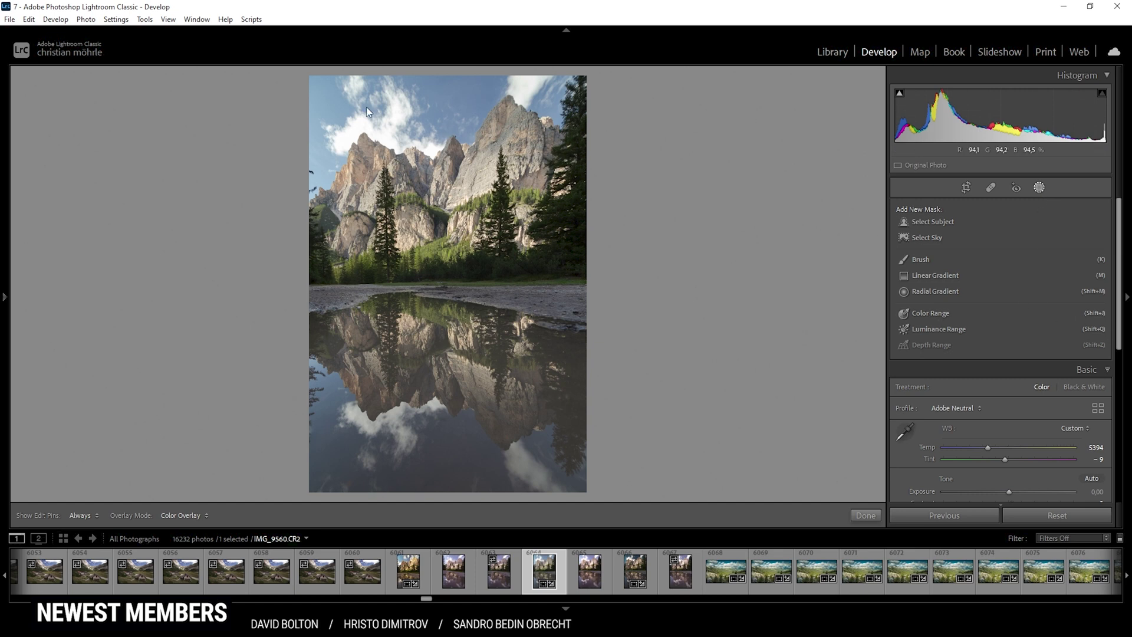
click(931, 313)
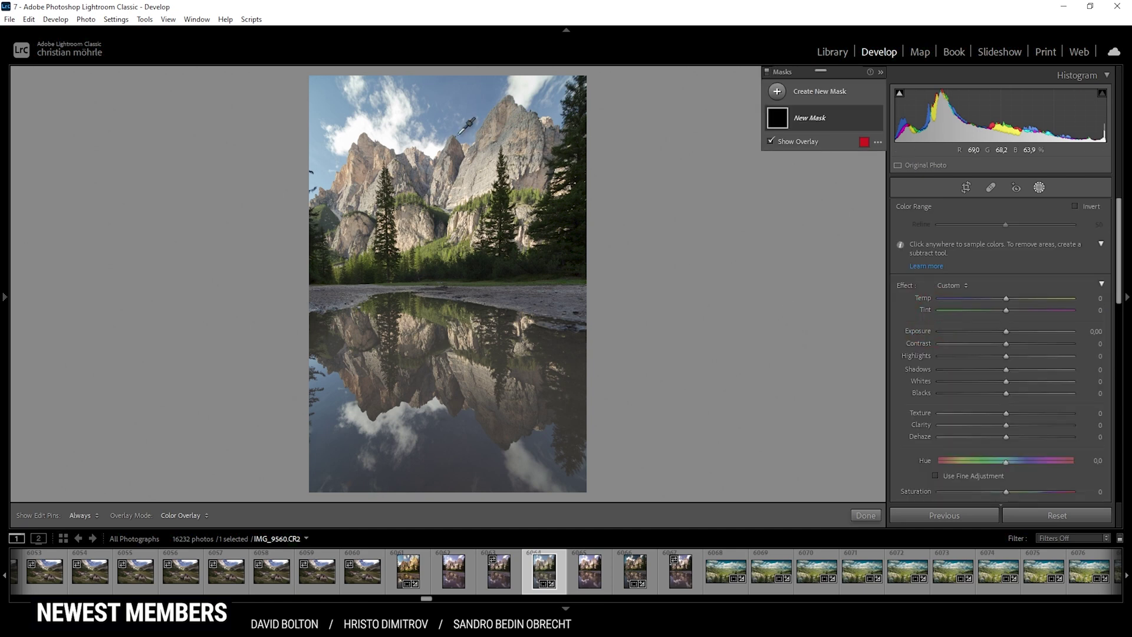
click(465, 94)
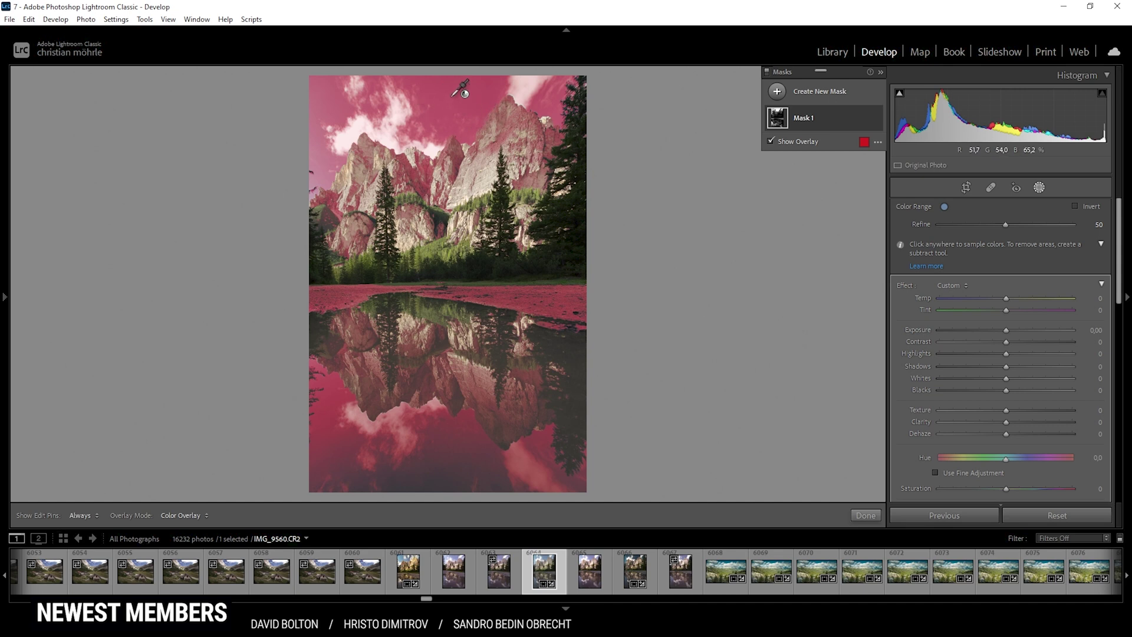
shift+click(317, 138)
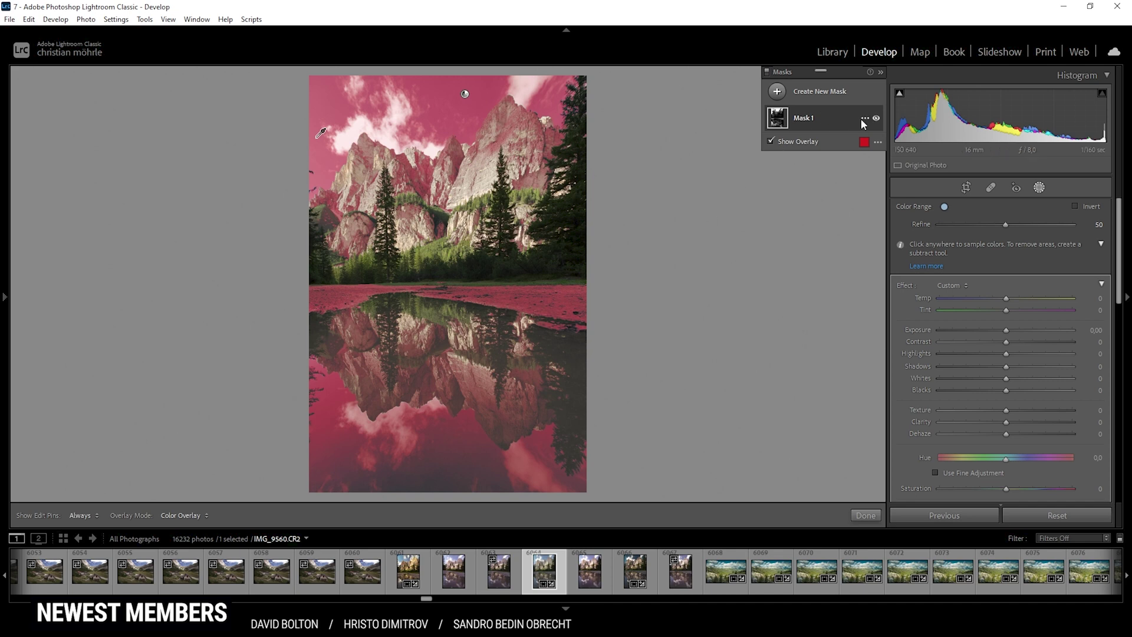
Intersect the color range mask with Select Sky and lower its Exposure to -0.78.
click(865, 119)
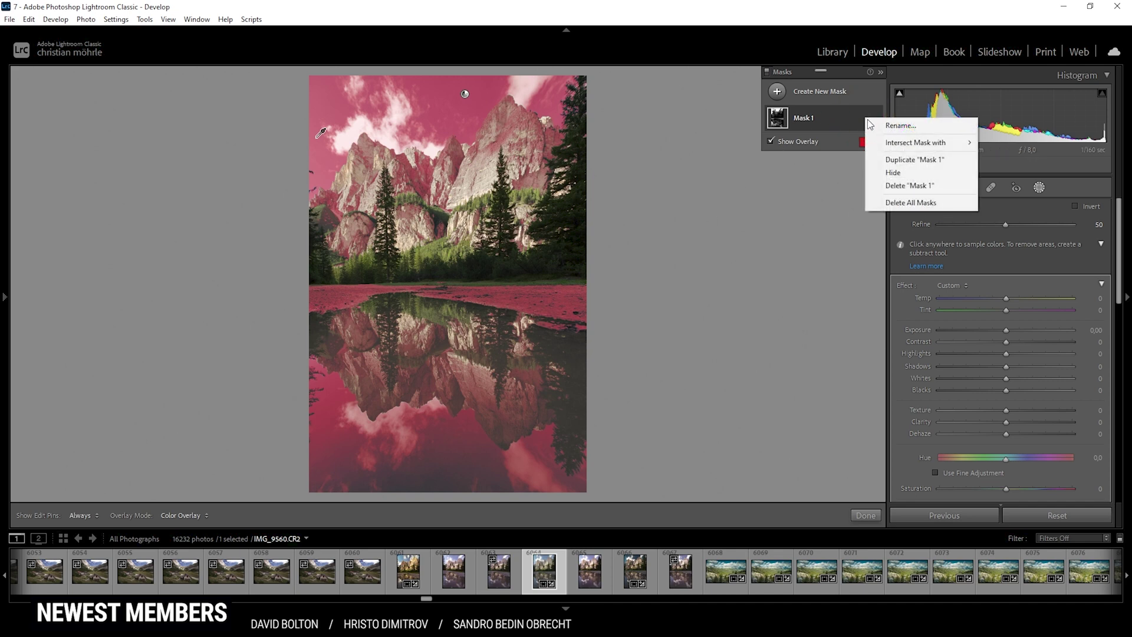
mouse_move(887, 147)
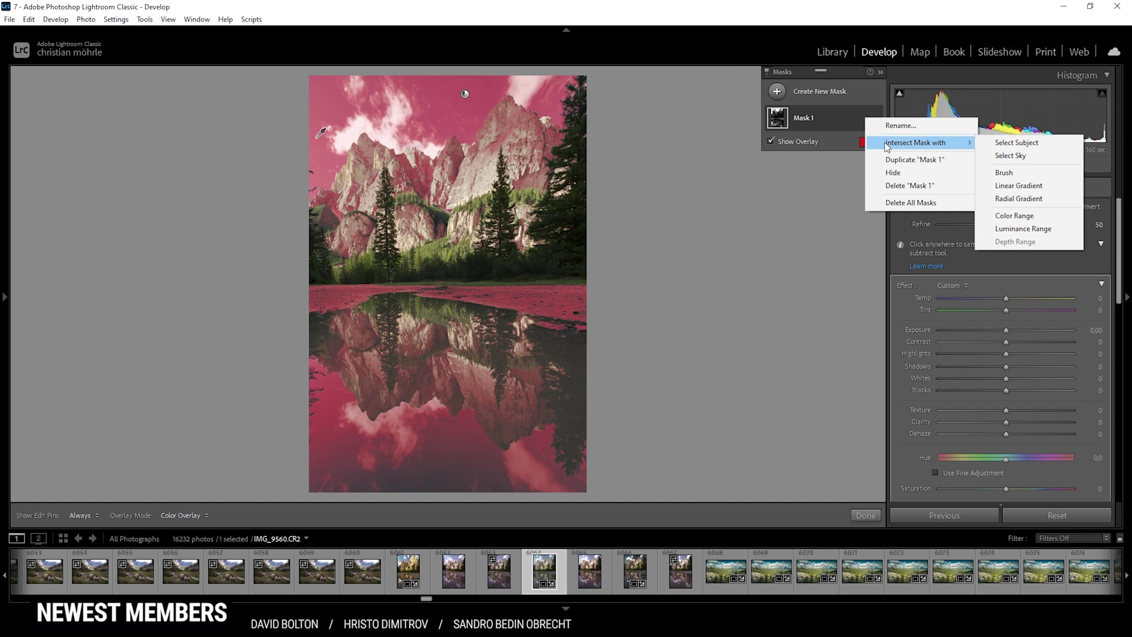
click(1012, 155)
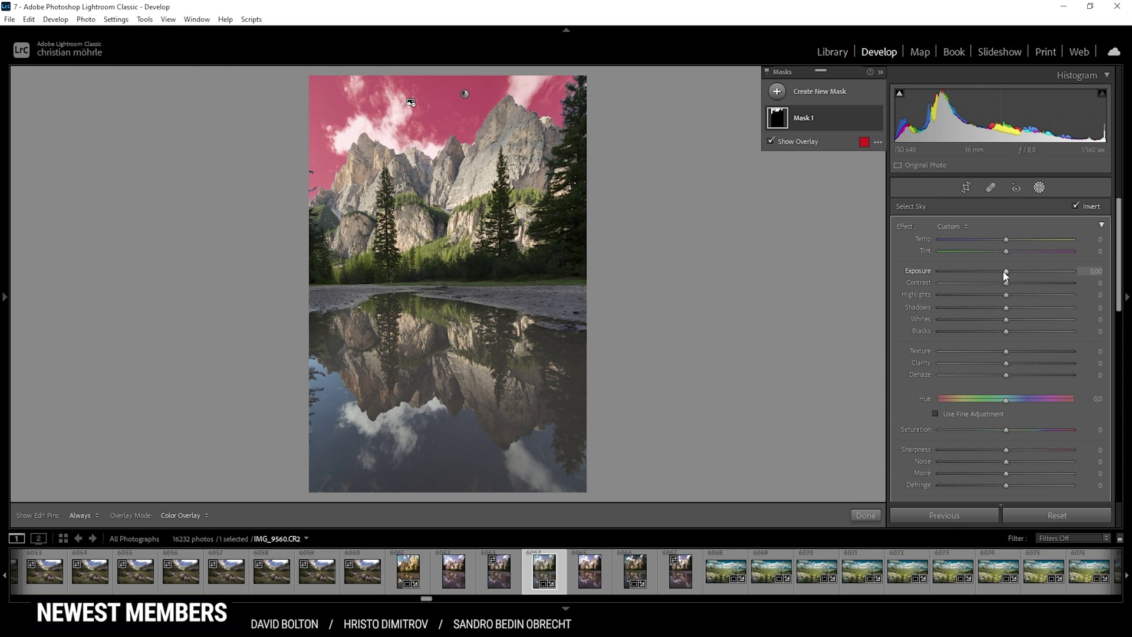
key(o)
drag(1004, 272, 991, 272)
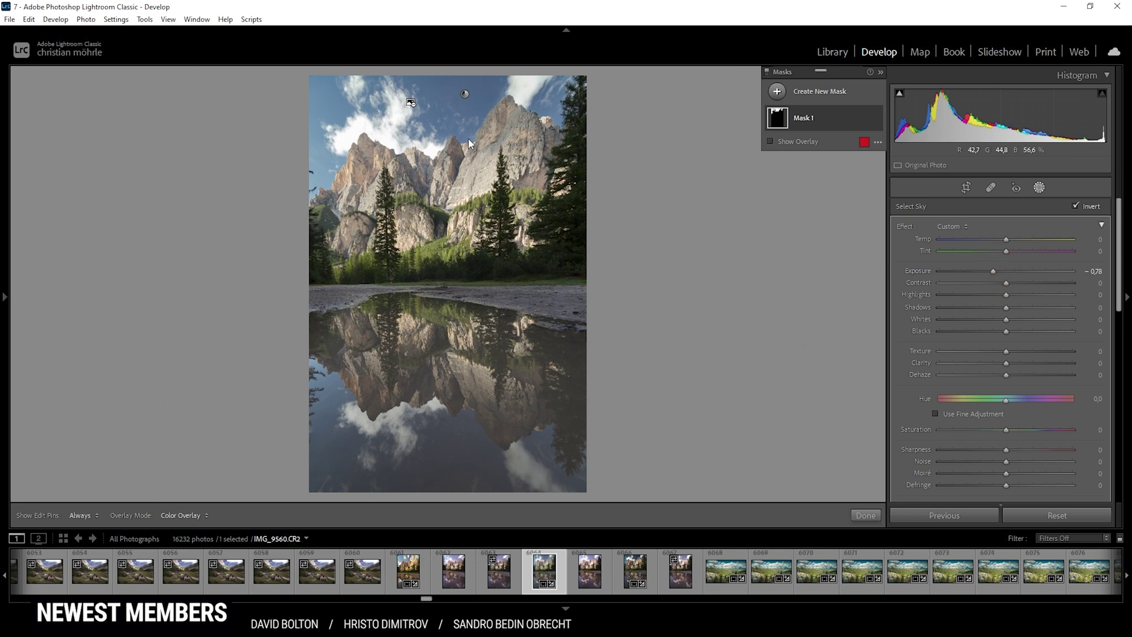
Add a linear gradient mask over the shore and pond, with Whites 26, Clarity 19 and slightly raised Texture.
click(778, 93)
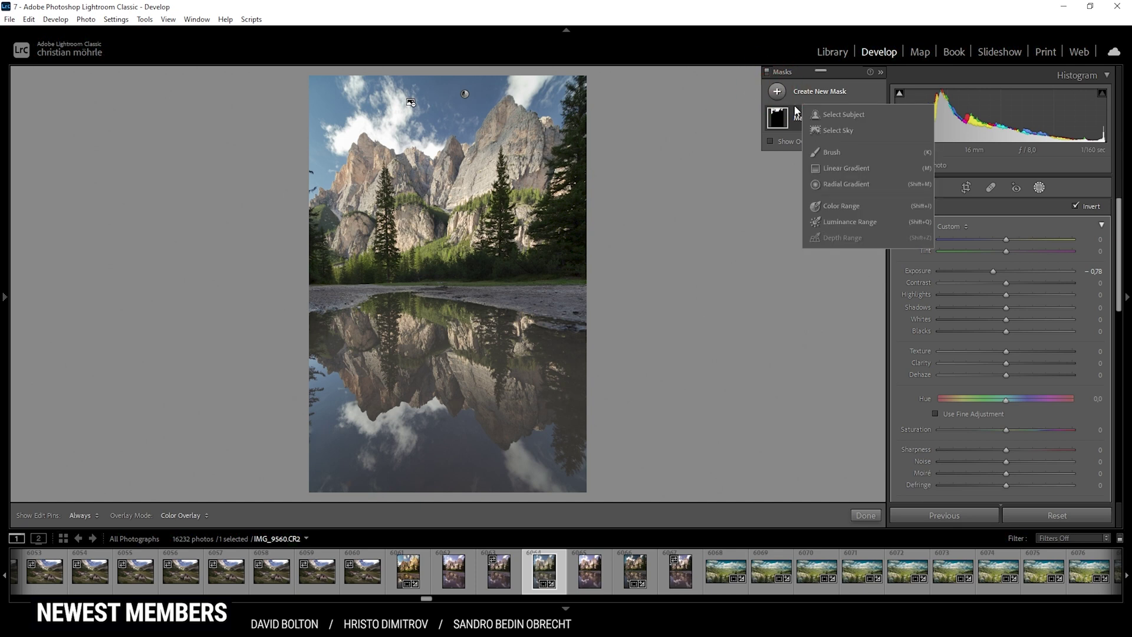
click(848, 168)
drag(434, 333, 436, 277)
drag(1005, 322, 1022, 321)
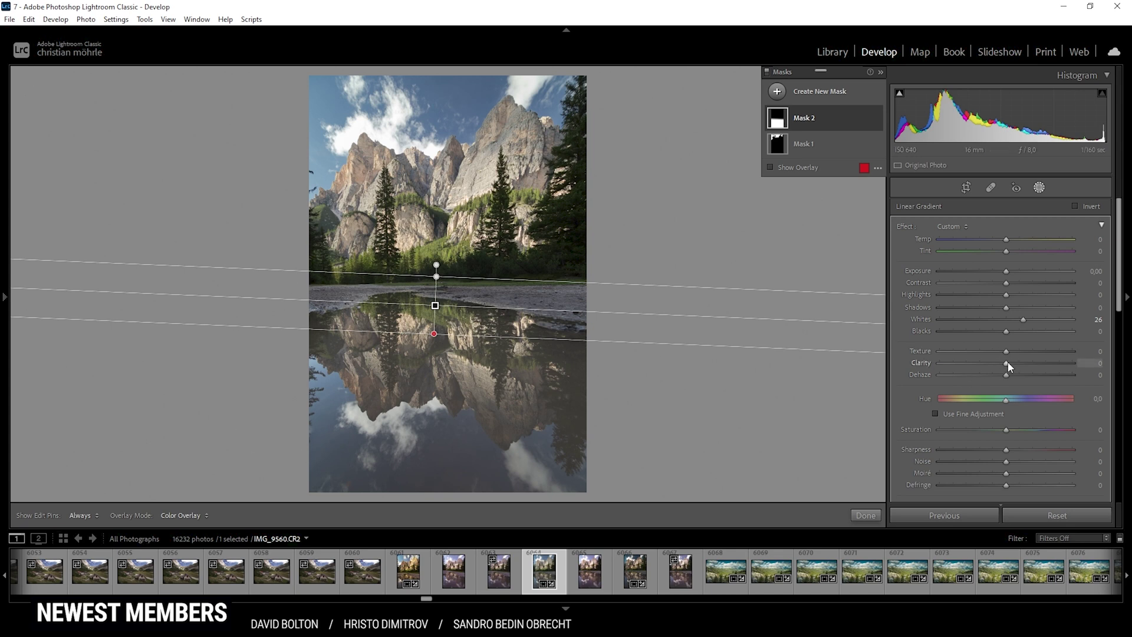
drag(1006, 366, 1023, 366)
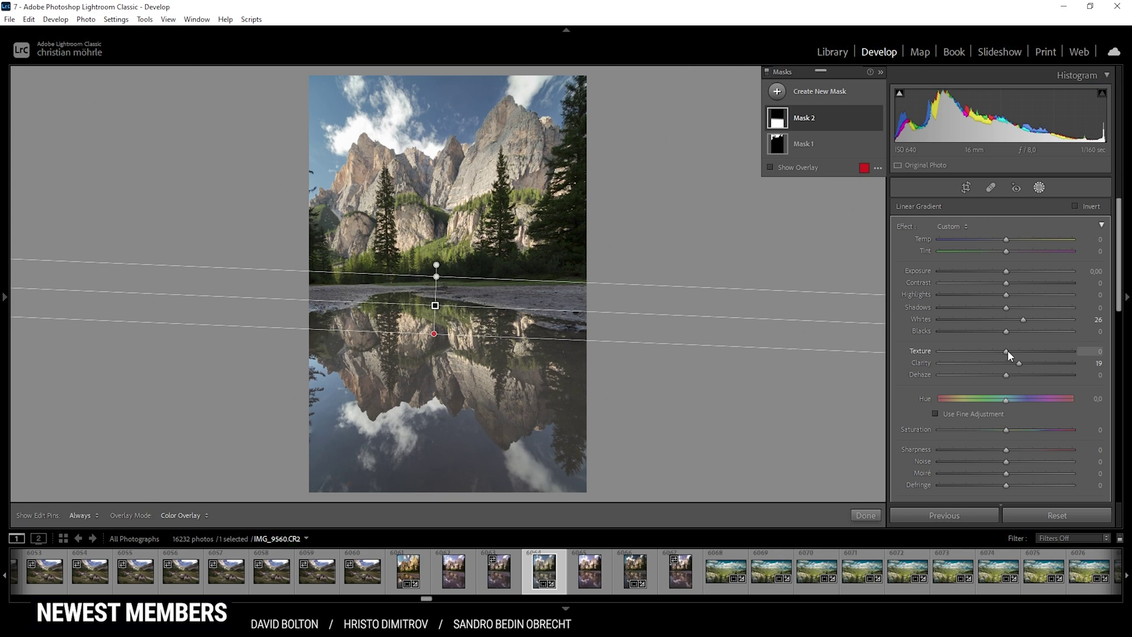
drag(1014, 352, 1013, 351)
click(1038, 187)
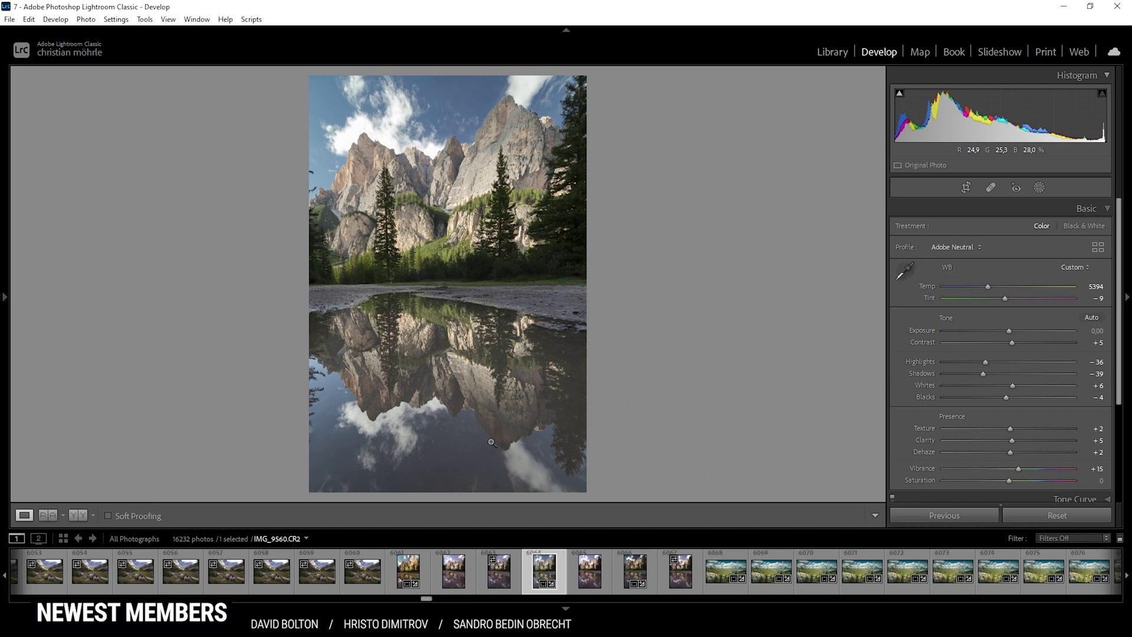
Add another linear gradient mask over the lower part of the reflection, with Exposure -1.27 and Temp -9.
click(1041, 188)
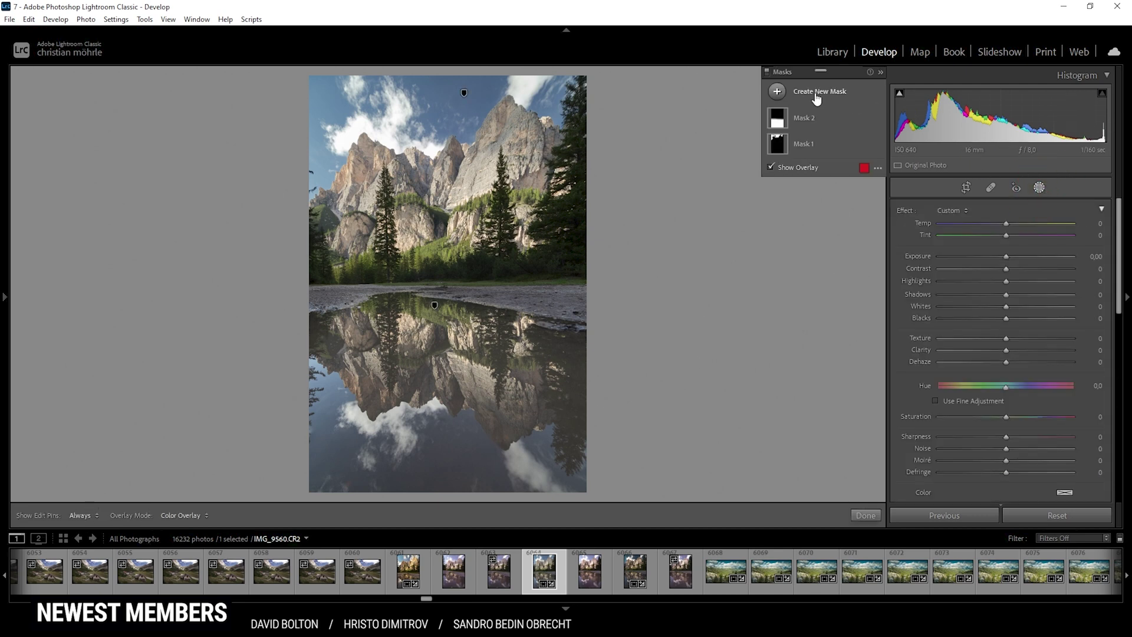
click(777, 93)
click(852, 175)
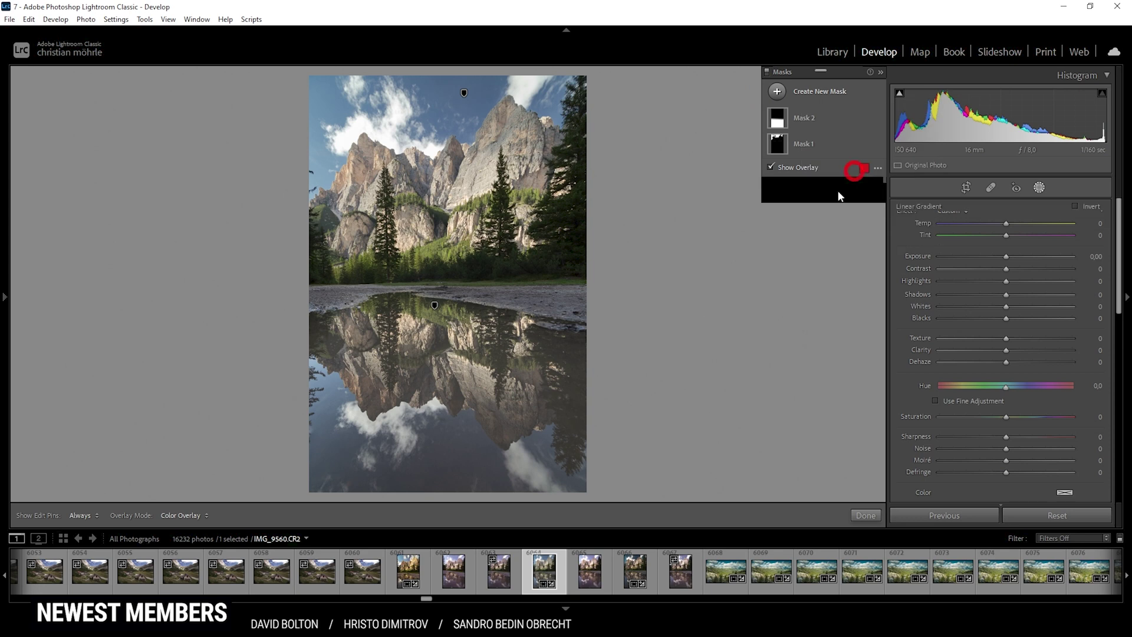
drag(408, 465, 418, 368)
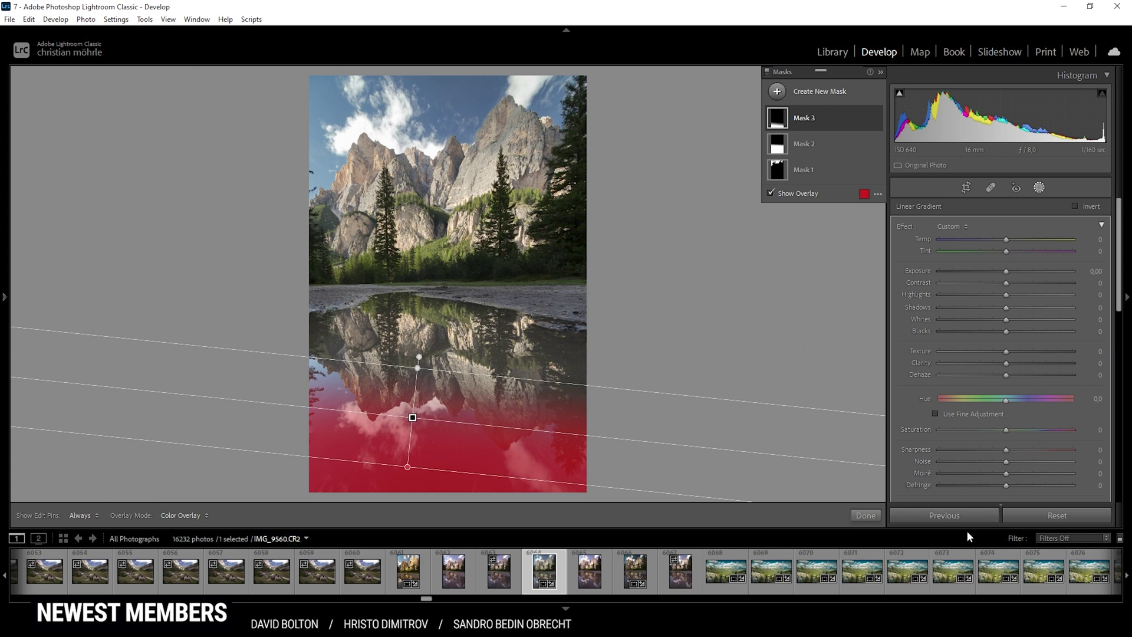
key(o)
drag(1006, 275, 983, 269)
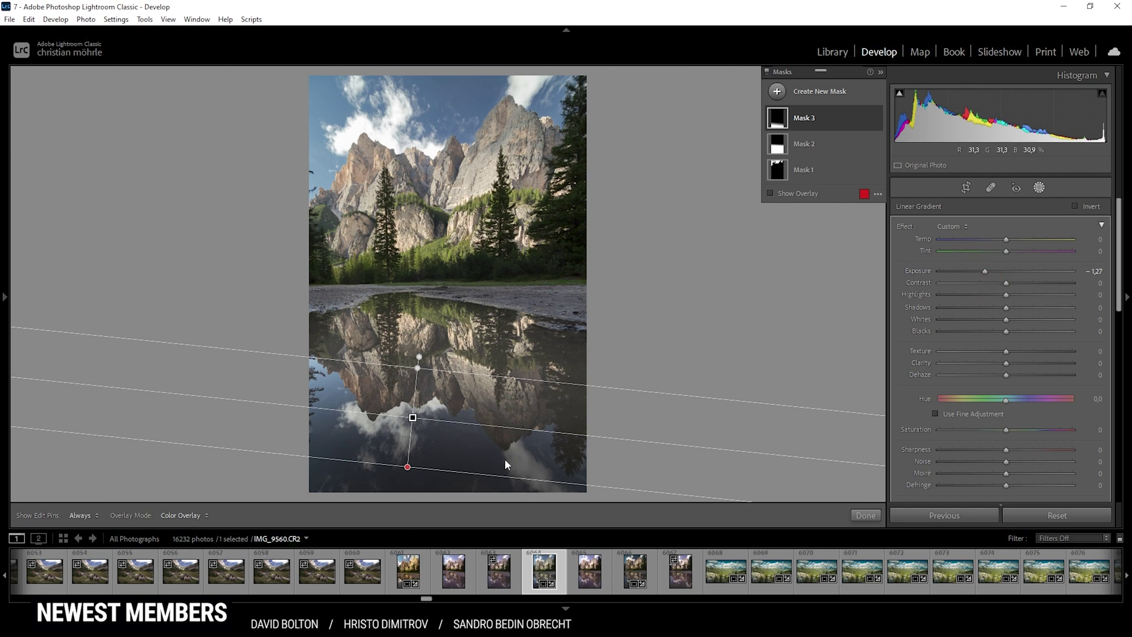
drag(1006, 243, 1000, 241)
Add a linear gradient mask over the upper sky, lower its Exposure to -1.10 and extend its fade toward the peaks.
click(777, 92)
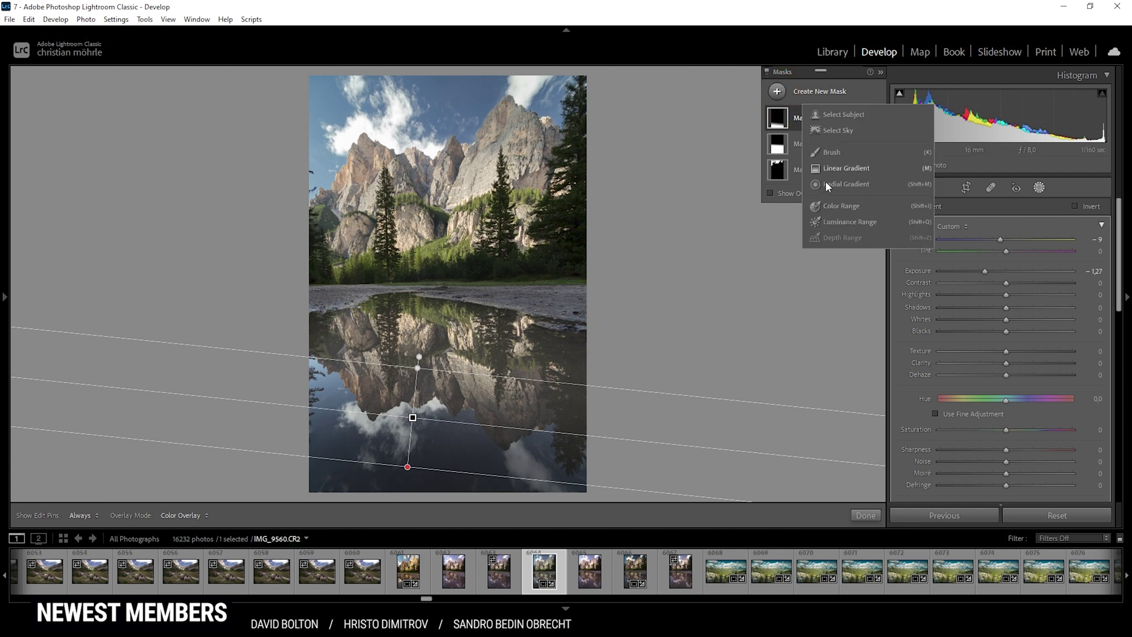
click(847, 170)
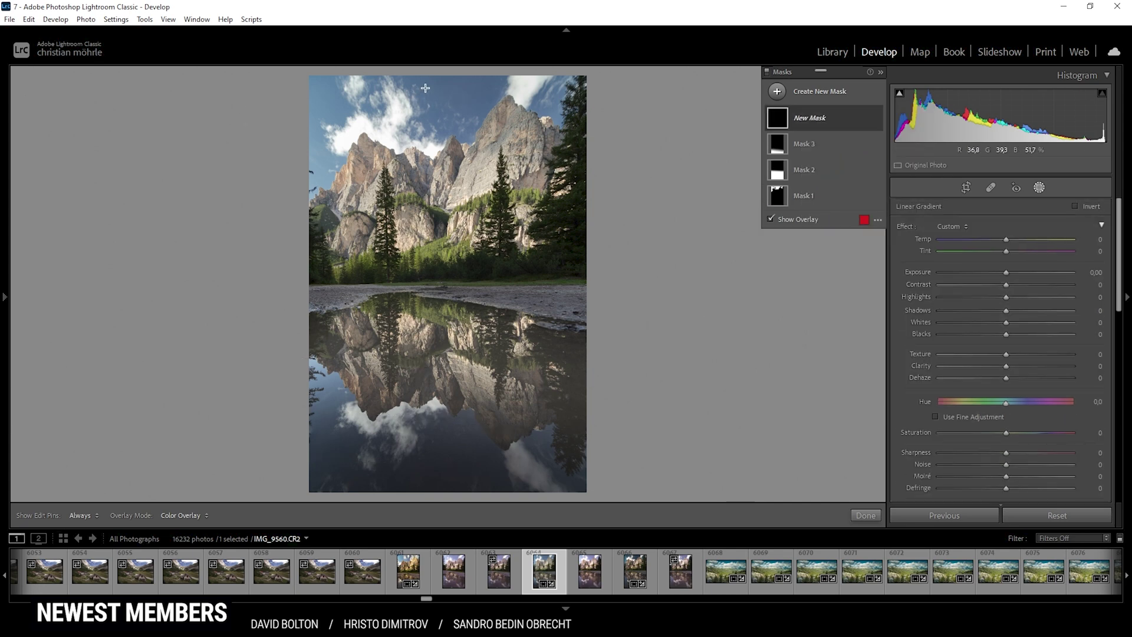
drag(423, 79, 425, 131)
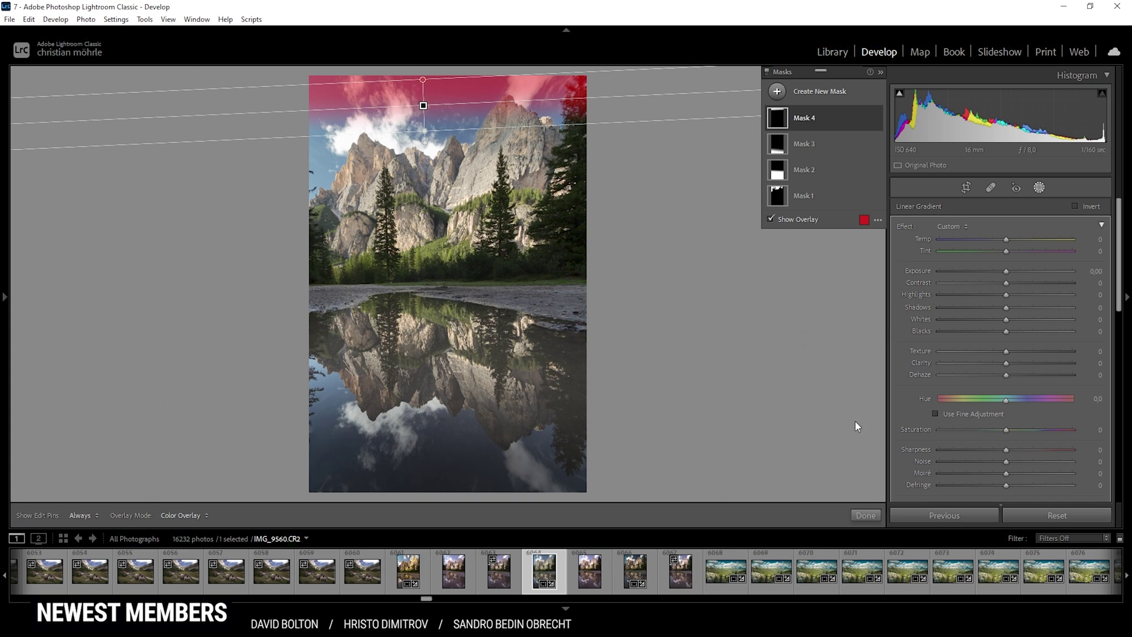
key(o)
drag(1006, 270, 984, 267)
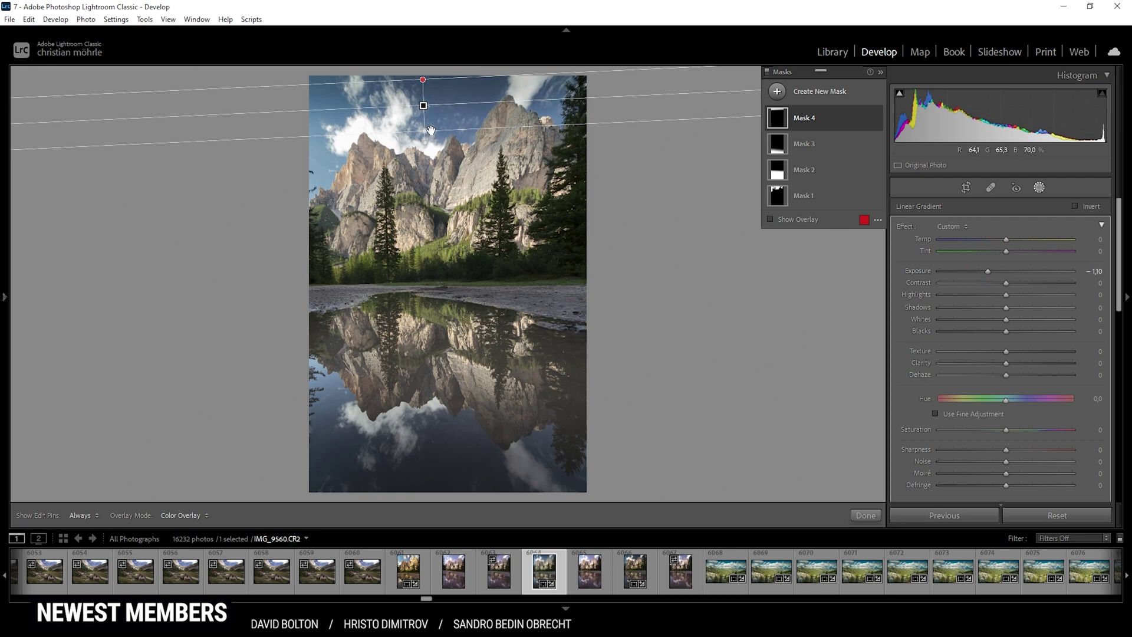
drag(431, 130, 432, 148)
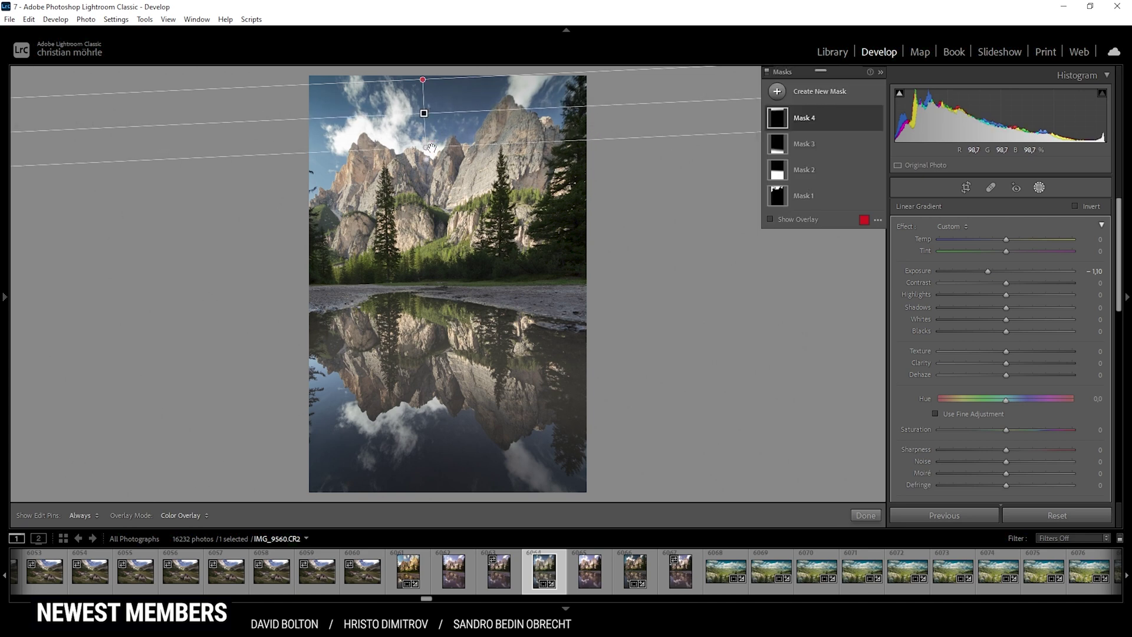
drag(429, 148, 429, 142)
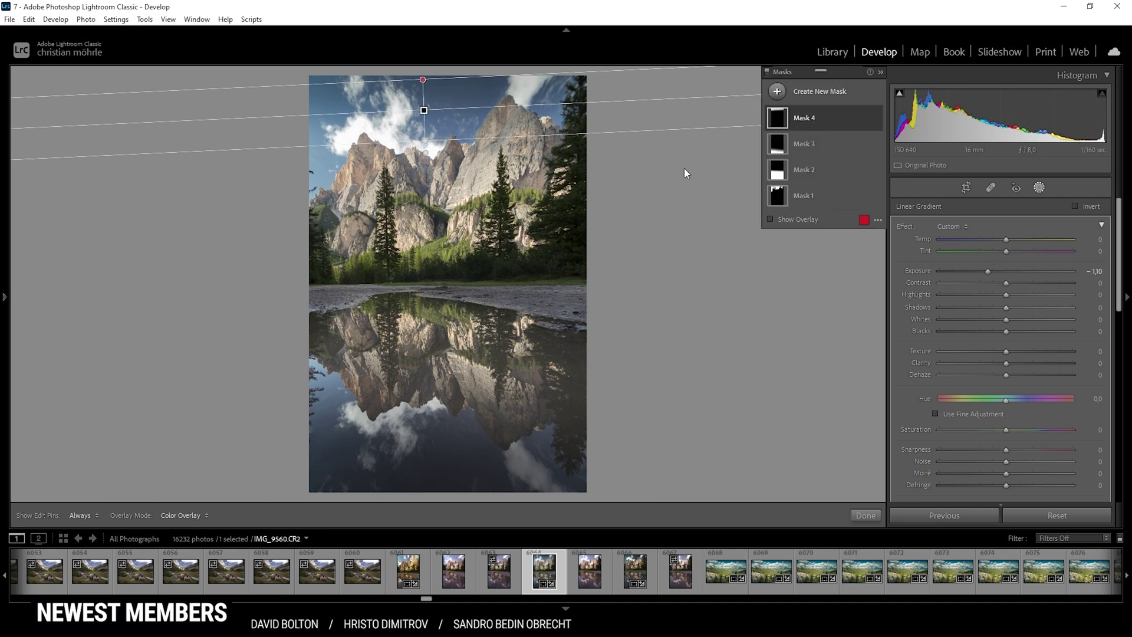
Add a radial gradient mask over the mountain slope at the photo's left edge, raise its Exposure to 0.60 and shift it slightly down.
click(777, 91)
click(831, 179)
drag(310, 164, 378, 199)
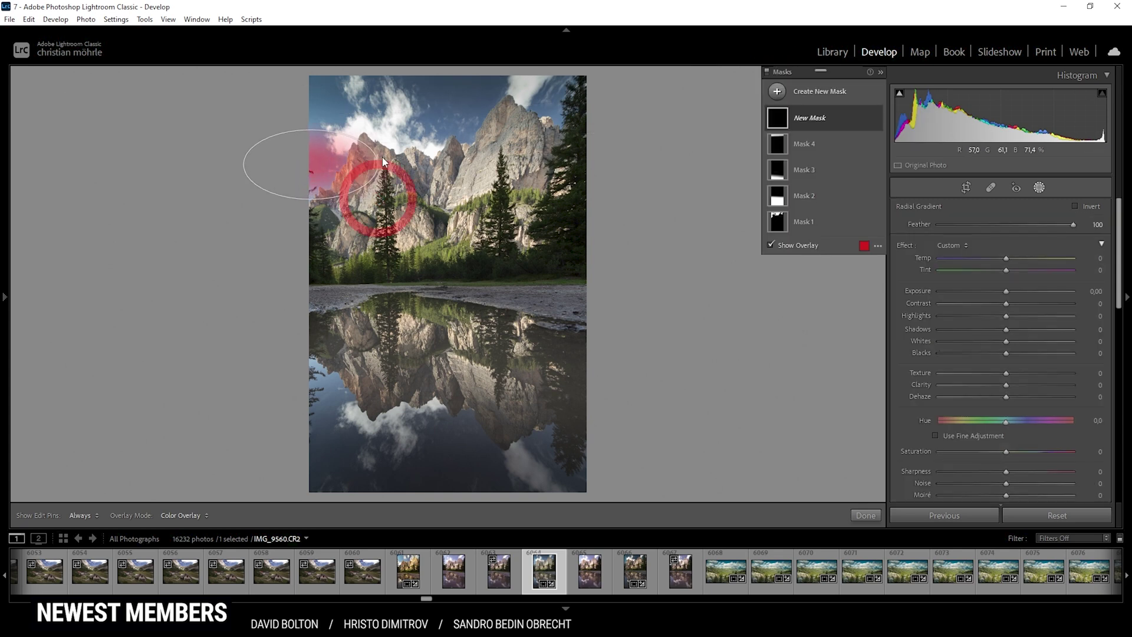
drag(299, 146, 297, 157)
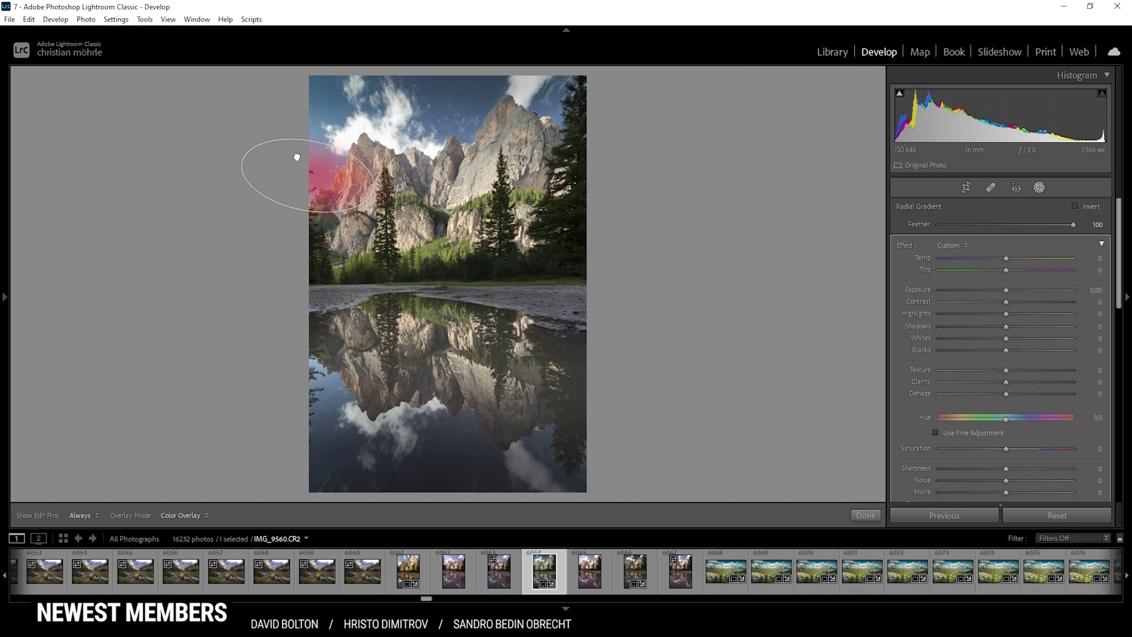
drag(307, 212, 307, 215)
drag(380, 187, 379, 186)
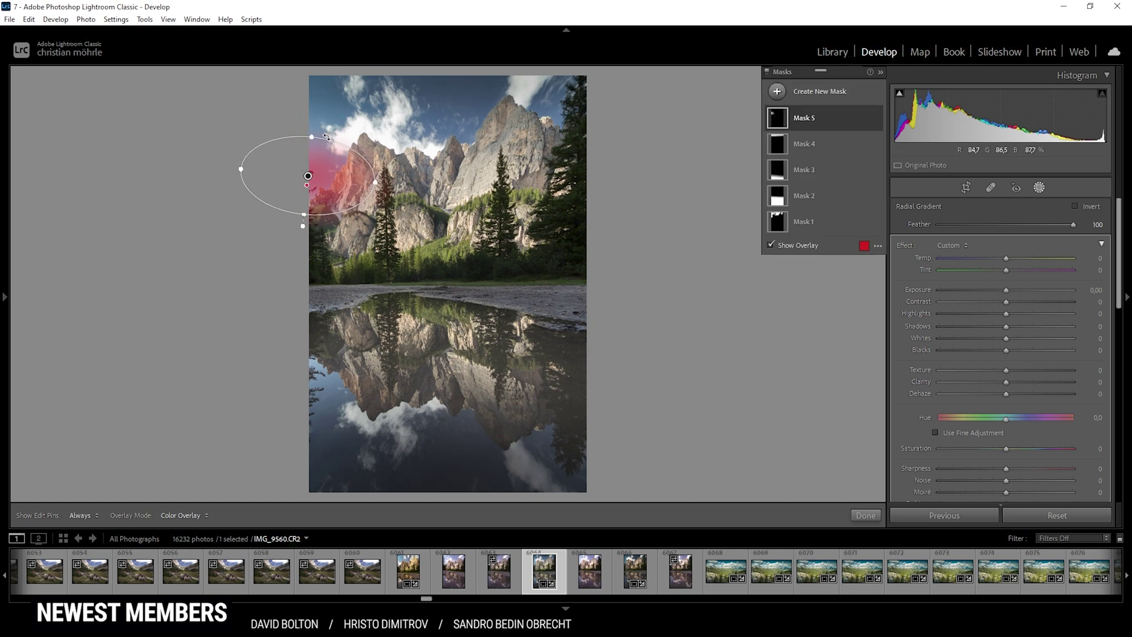
drag(1006, 289, 1014, 287)
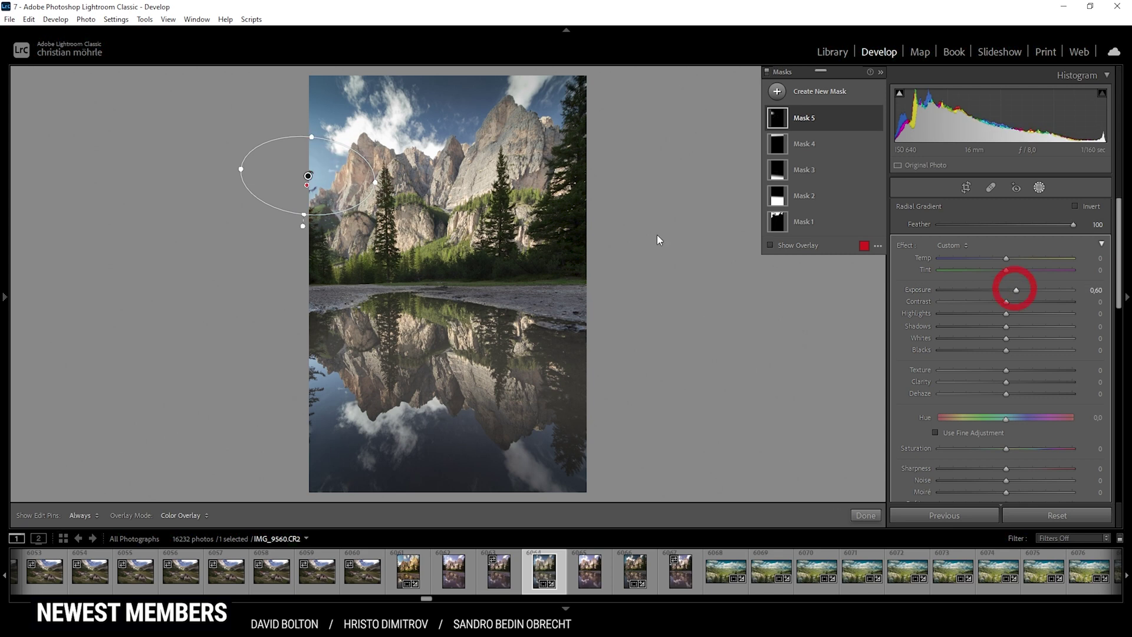
drag(308, 175, 310, 194)
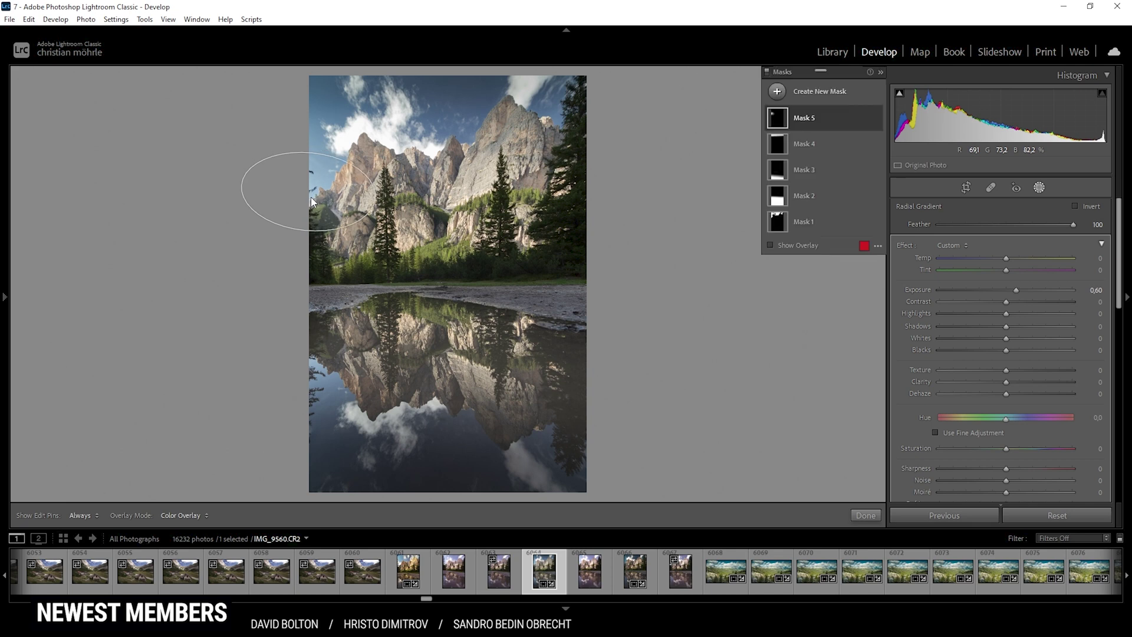
Leave masking and compare the photo before and after the edits side by side.
click(1040, 188)
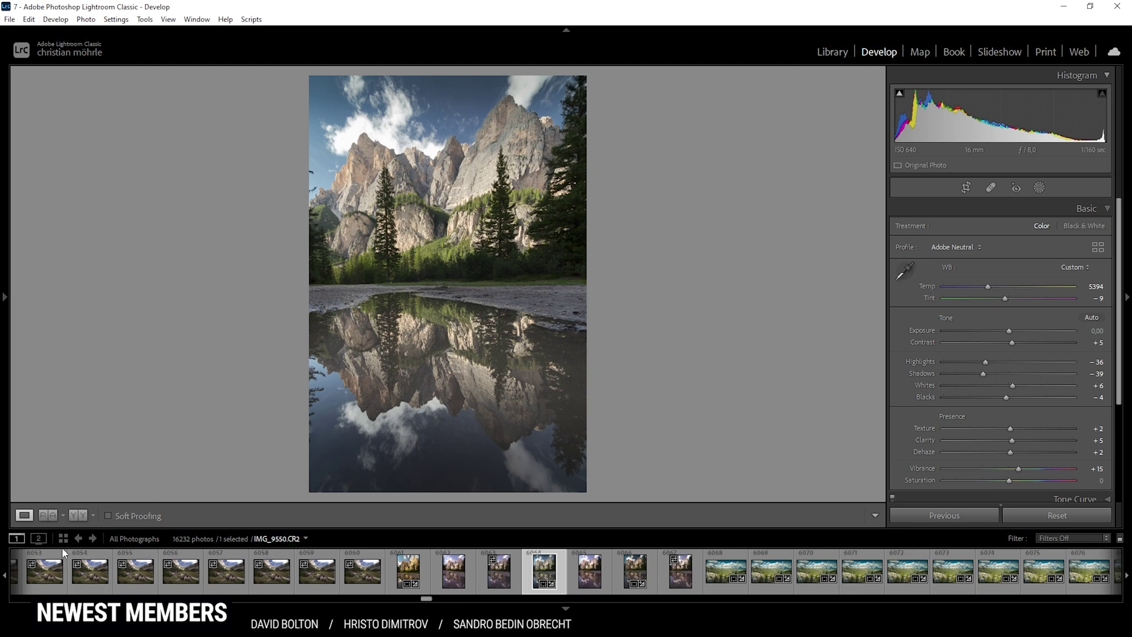
click(77, 514)
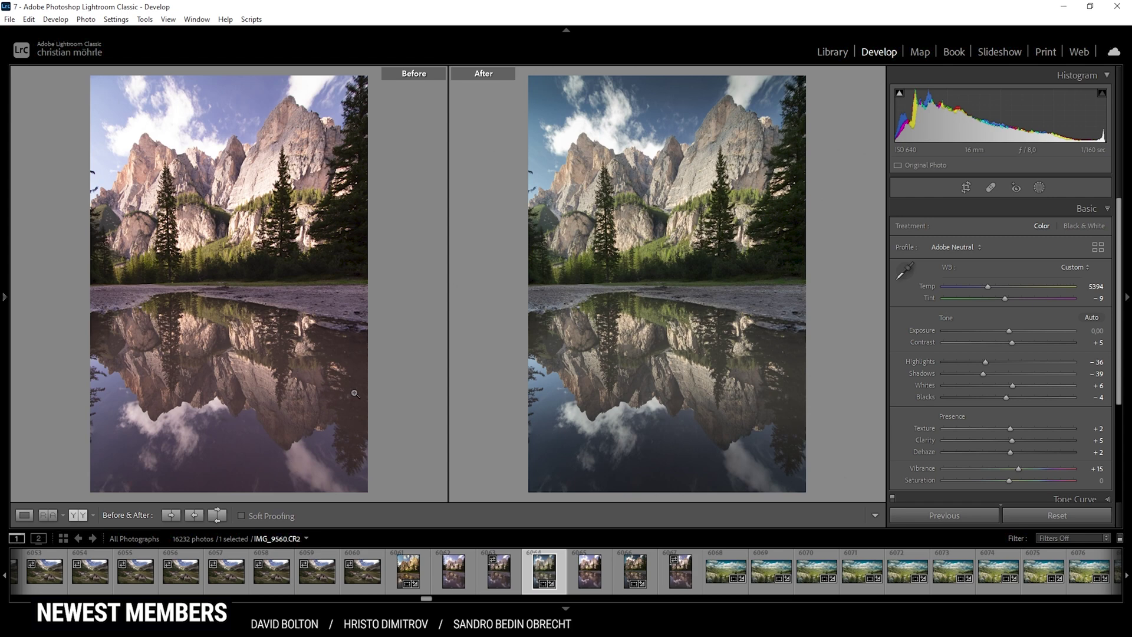
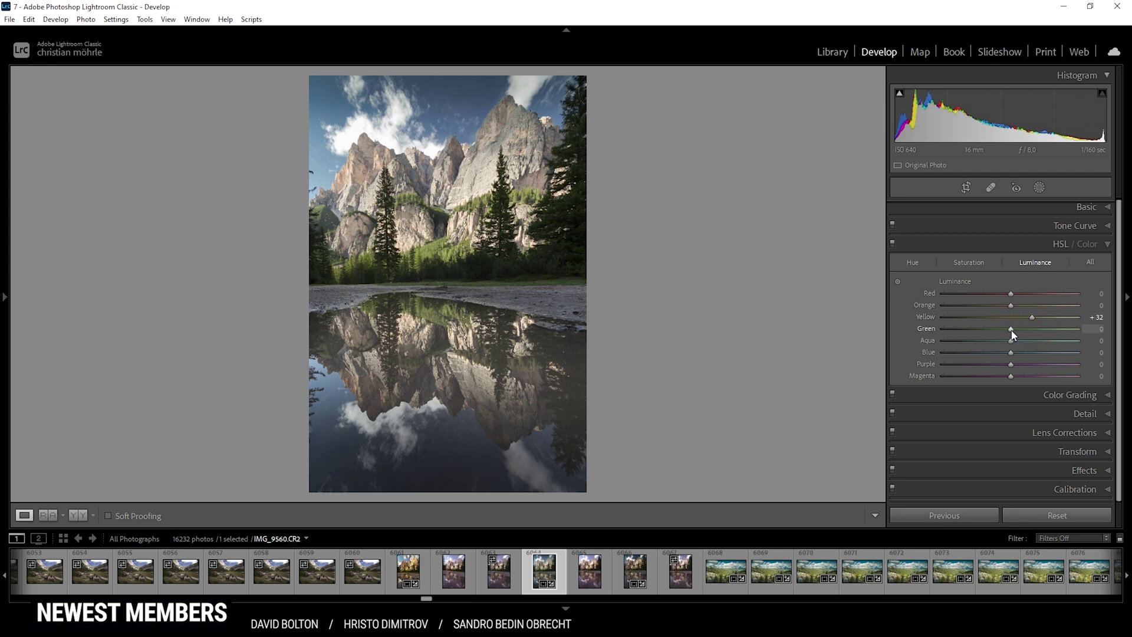
Raise the HSL luminance of Green to +88 and Blue to +17.
drag(1012, 332, 1045, 333)
drag(1045, 330, 1073, 335)
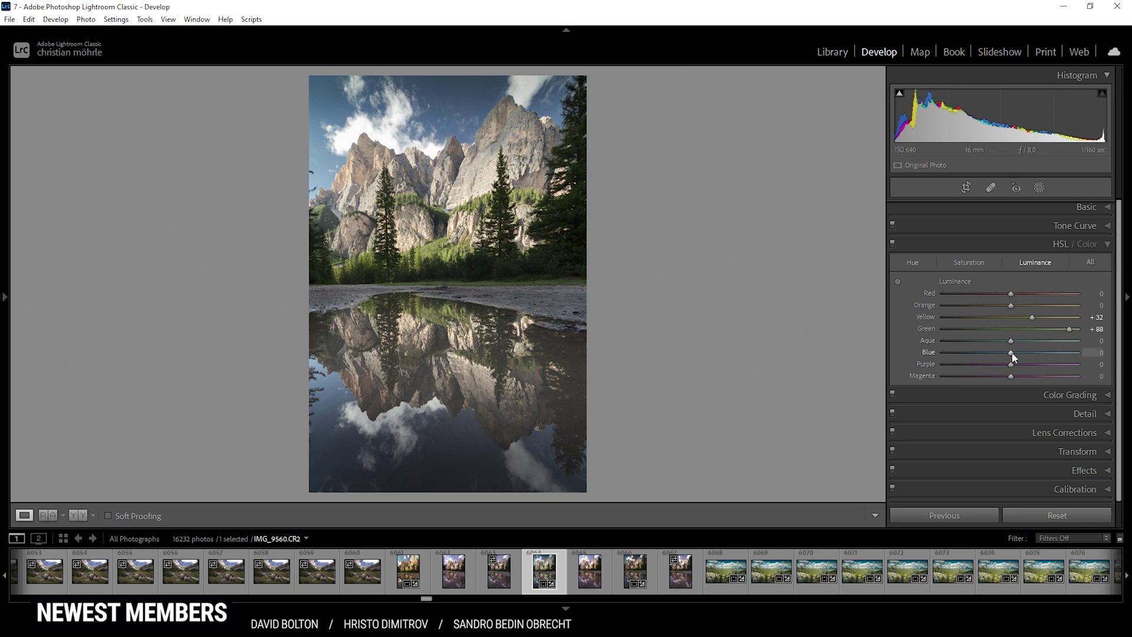
mouse_move(1011, 353)
mouse_down()
mouse_move(1036, 356)
mouse_move(1024, 357)
mouse_up()
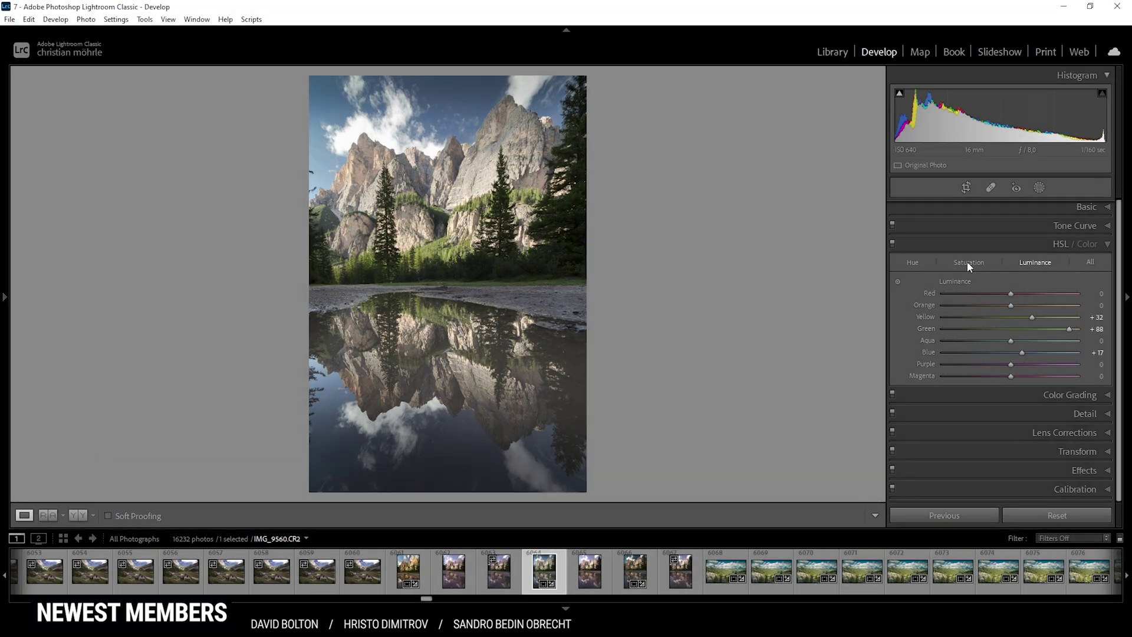
Raise the HSL saturation of the yellow, green and blue tones.
click(967, 263)
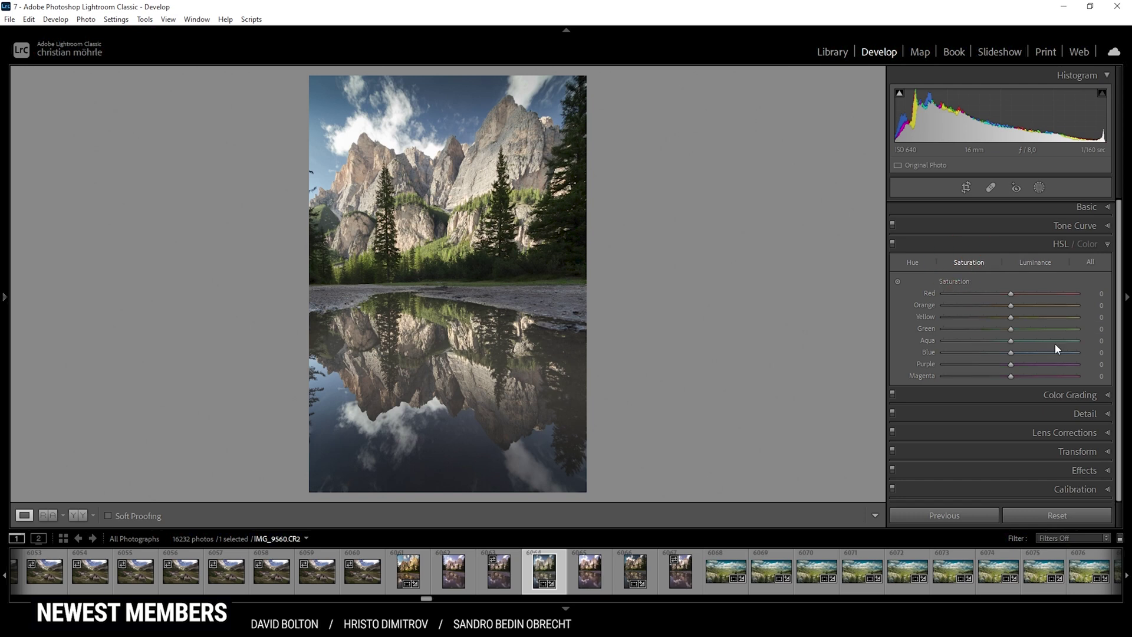
drag(1010, 317, 1056, 329)
drag(1013, 352, 1024, 352)
click(1108, 245)
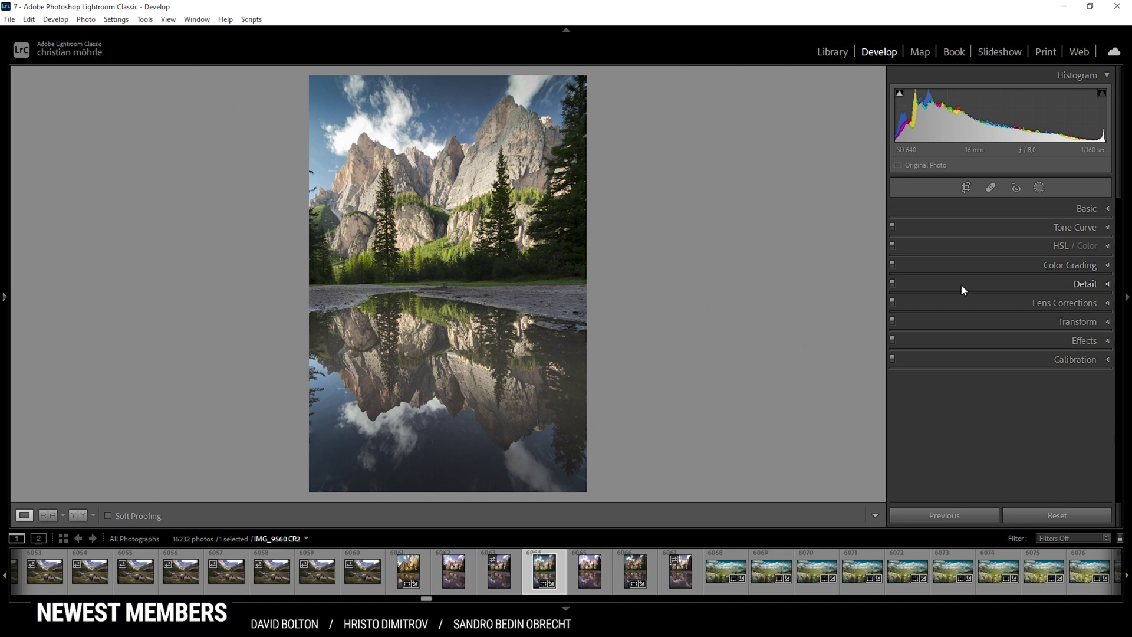
Color grade the highlights with a subtle warm tint and the midtones with Hue 48 and Saturation 11.
click(986, 270)
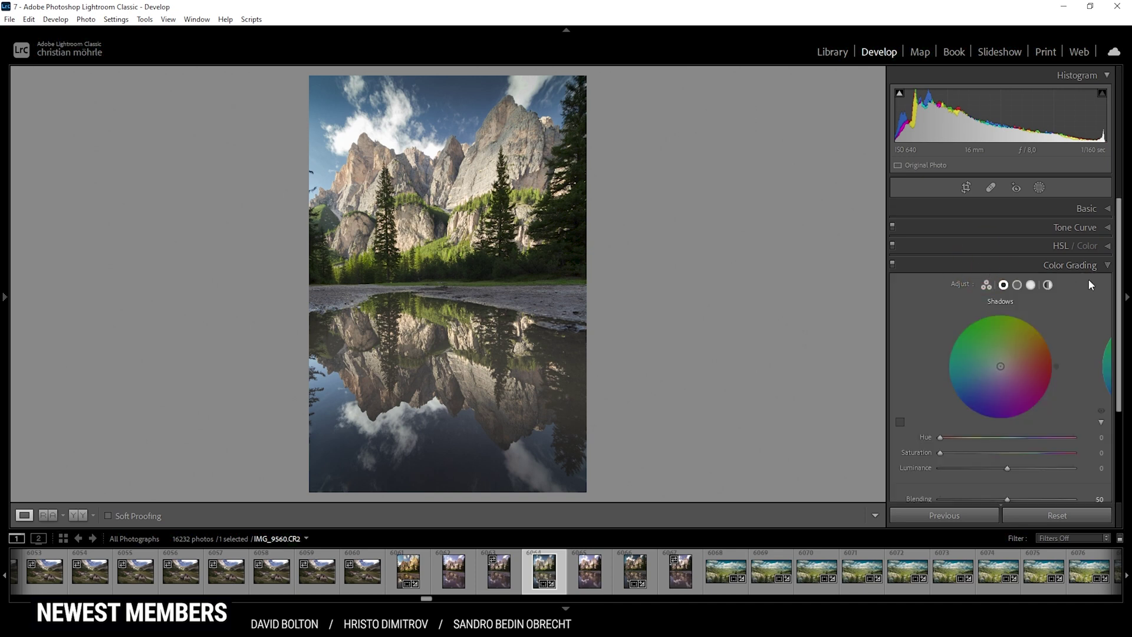
click(1031, 284)
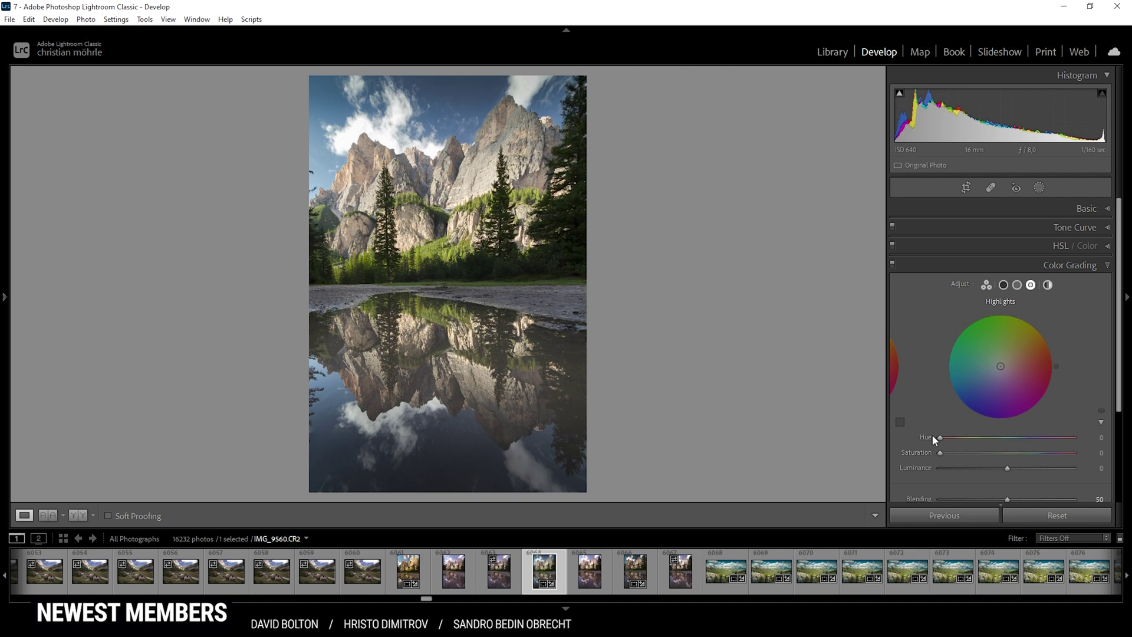
mouse_move(940, 436)
mouse_down()
mouse_move(961, 438)
mouse_move(953, 453)
mouse_up()
click(1017, 284)
mouse_move(940, 437)
mouse_down()
mouse_move(957, 440)
mouse_move(942, 454)
mouse_move(955, 454)
mouse_up()
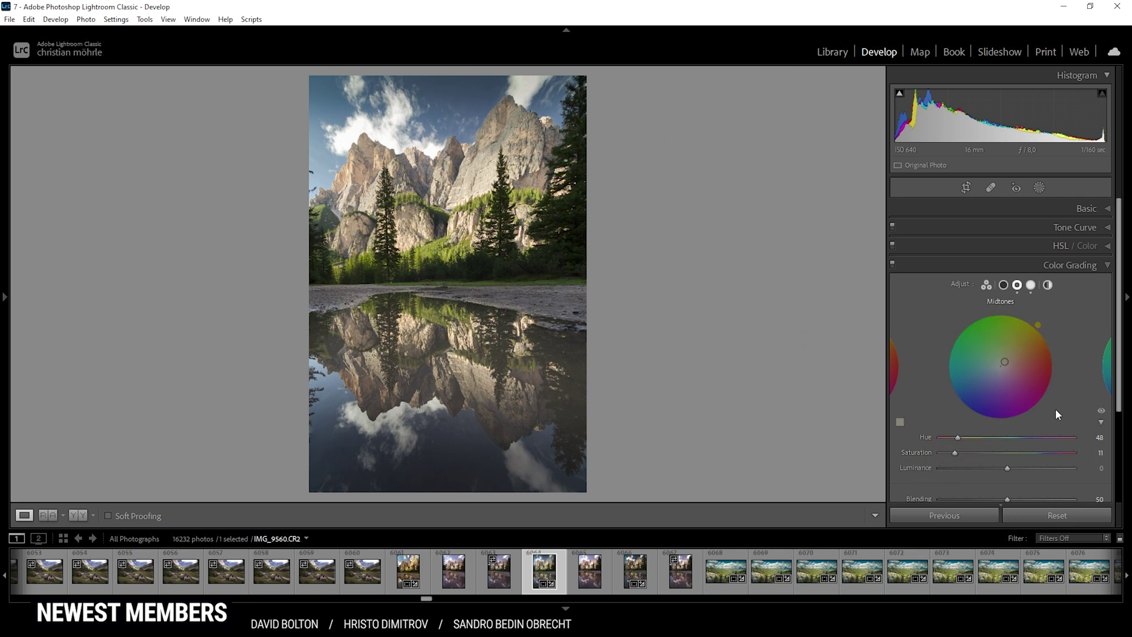
Color grade the shadows blue with Hue 233 and Saturation 9.
click(1003, 285)
mouse_move(982, 438)
mouse_down()
mouse_move(946, 436)
mouse_move(1027, 440)
mouse_up()
drag(943, 451, 956, 451)
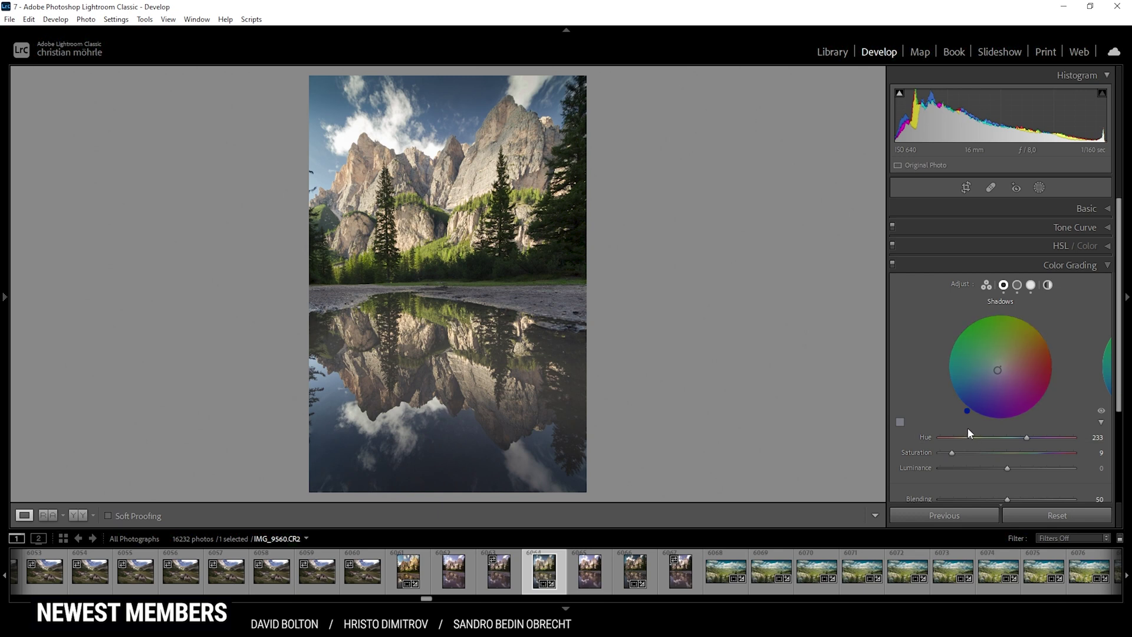
click(1084, 267)
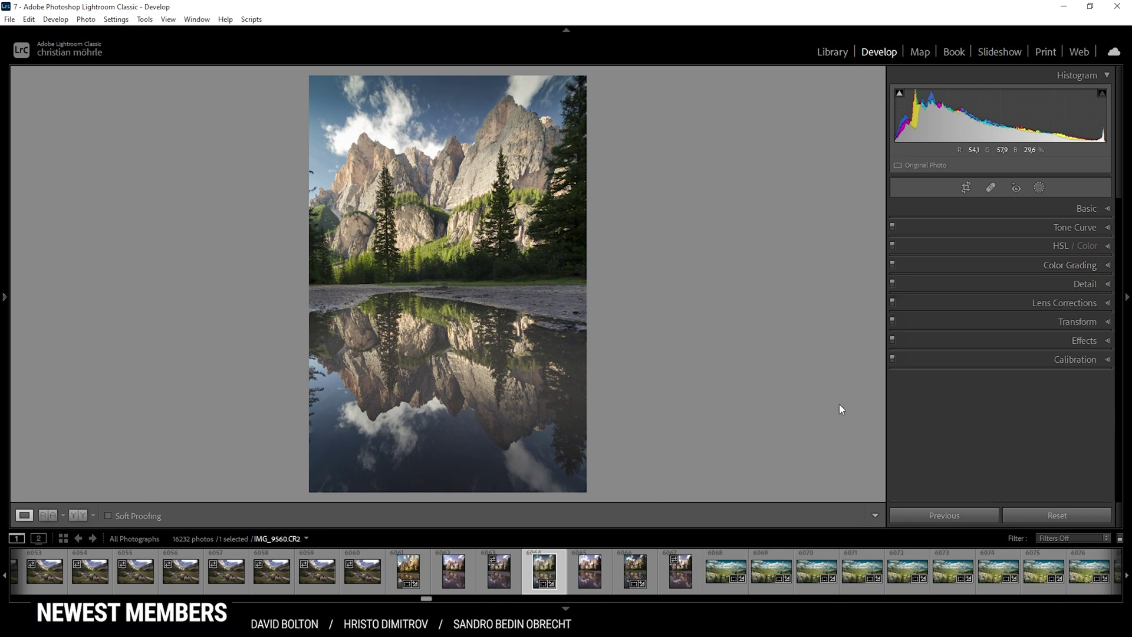
Raise the Blue Primary saturation in the camera calibration to +30.
click(988, 359)
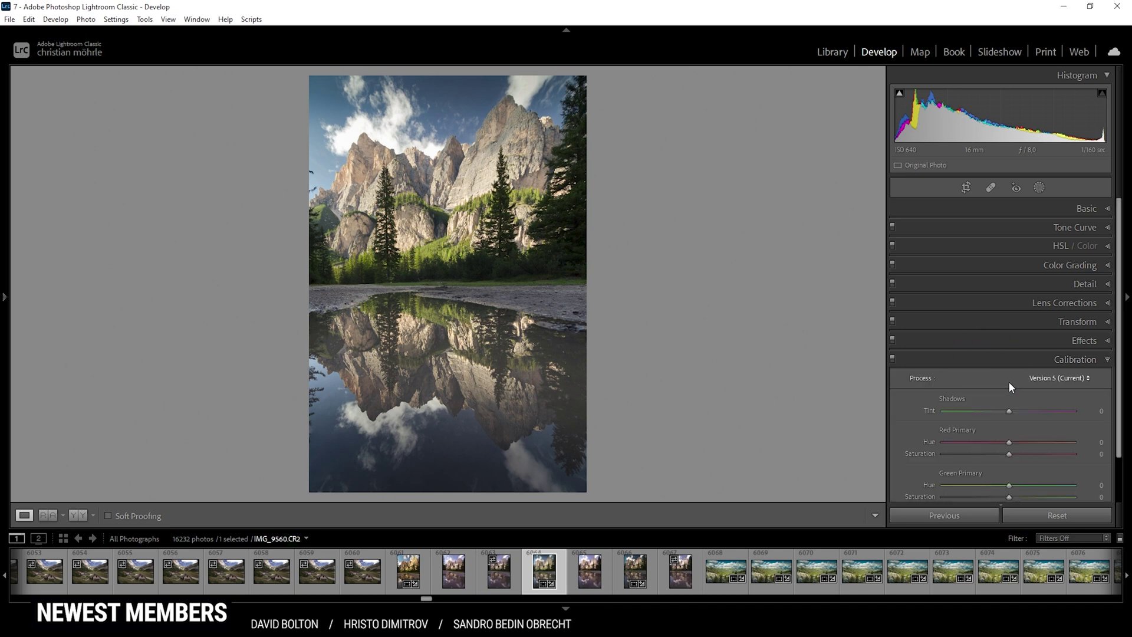
scroll(1009, 388, down, 2)
scroll(998, 479, down, 1)
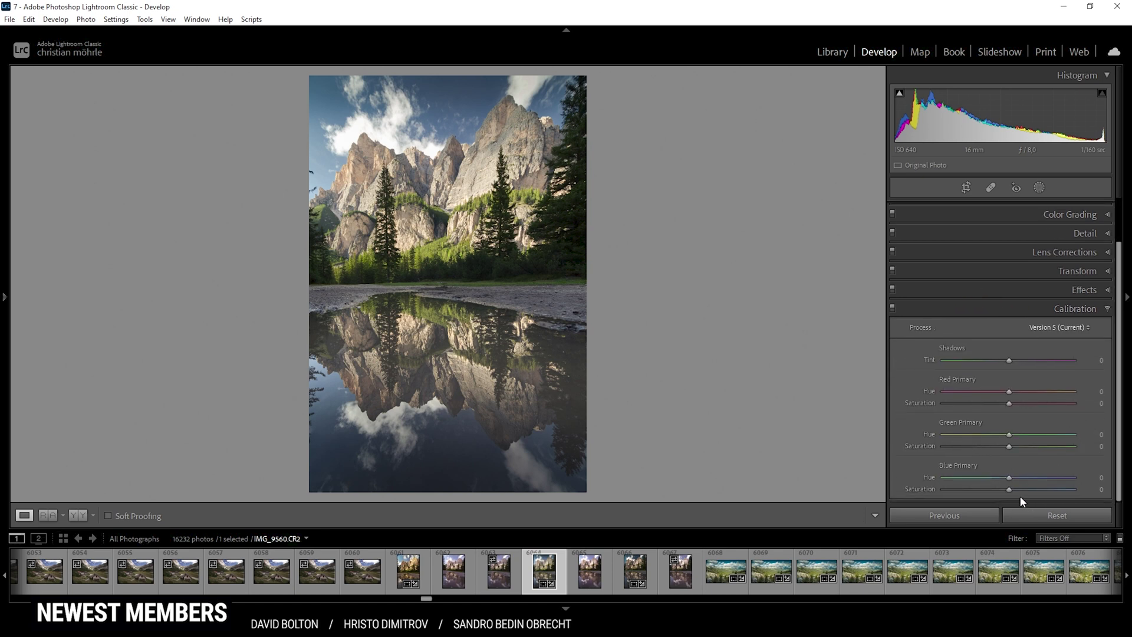
drag(1026, 490, 1026, 490)
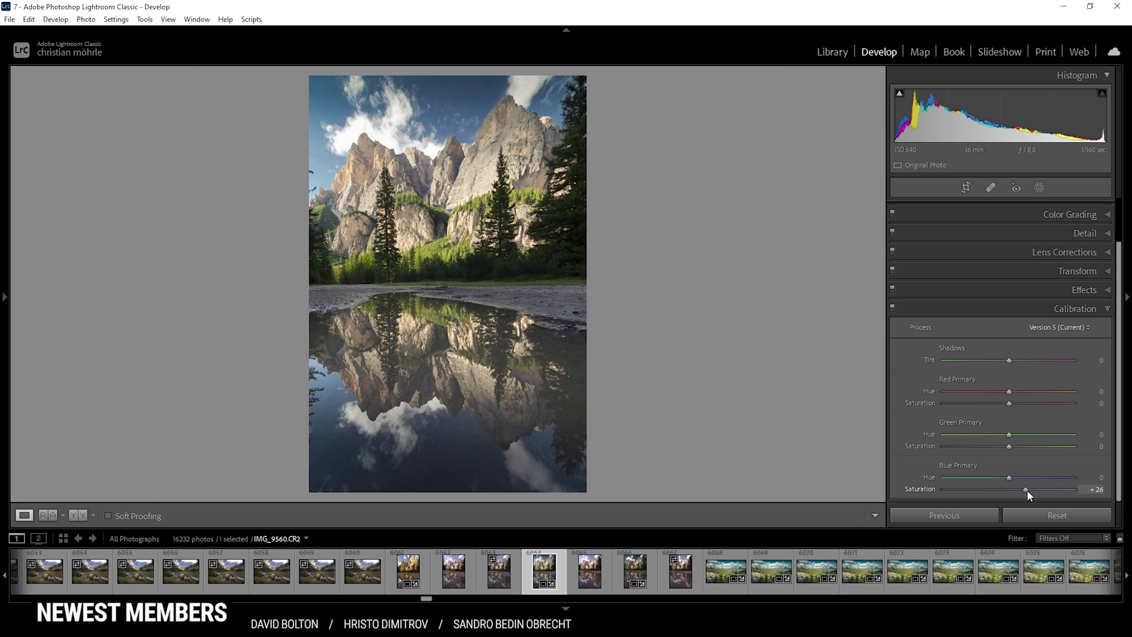
drag(1026, 490, 1030, 489)
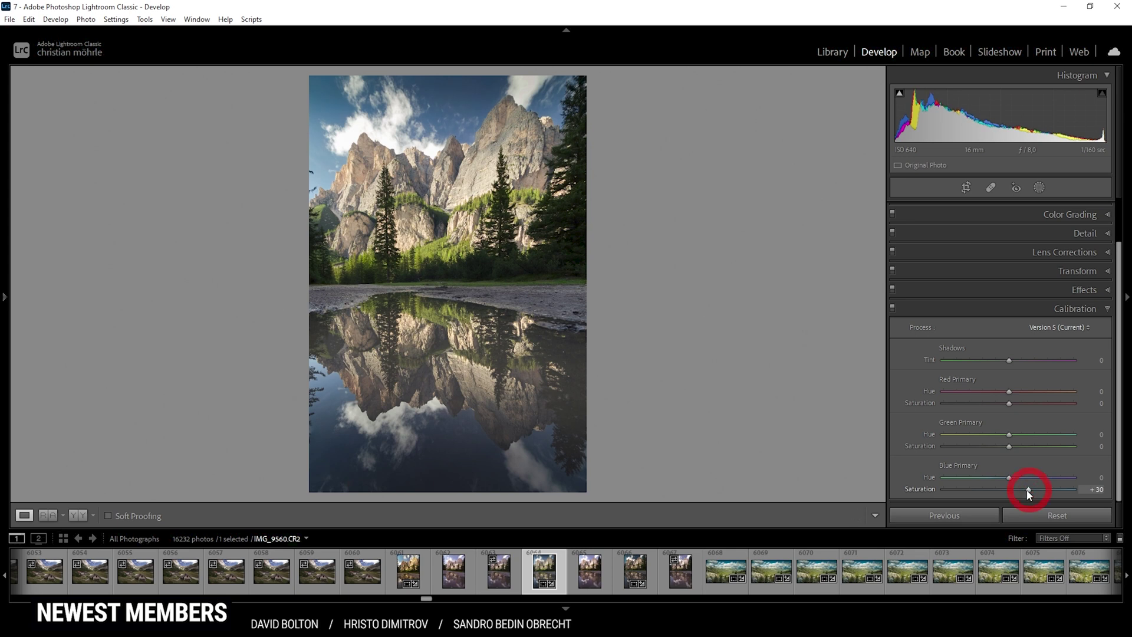
click(1006, 308)
Sharpen the photo with Amount 66, Radius 0.5, Detail 100 and Masking 76.
click(1038, 284)
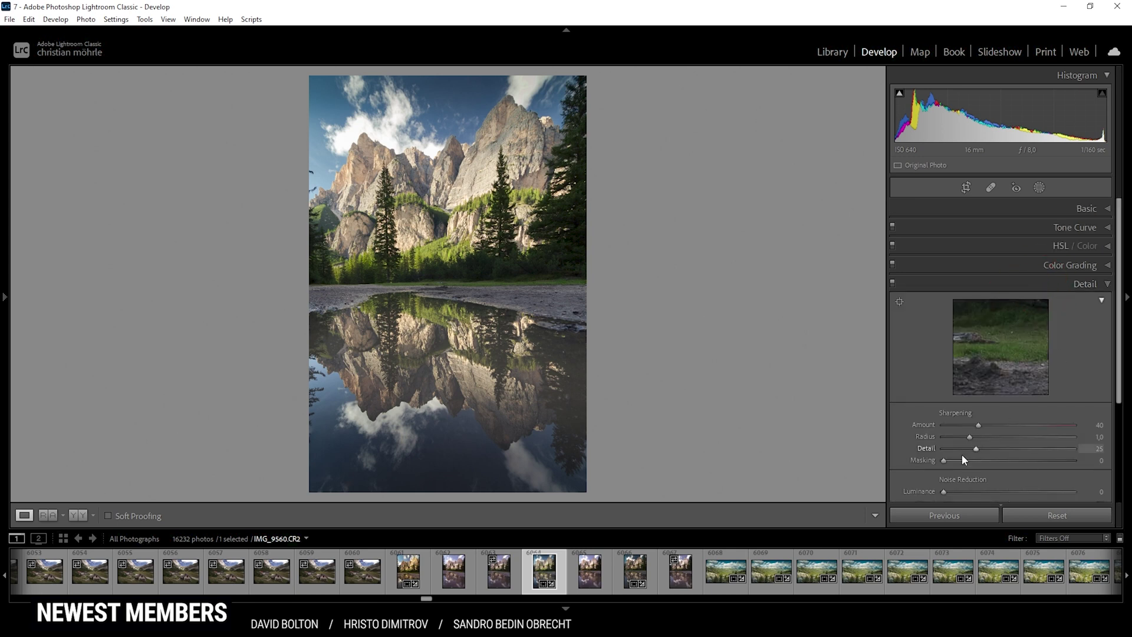
drag(970, 436, 1122, 453)
drag(961, 461, 1042, 466)
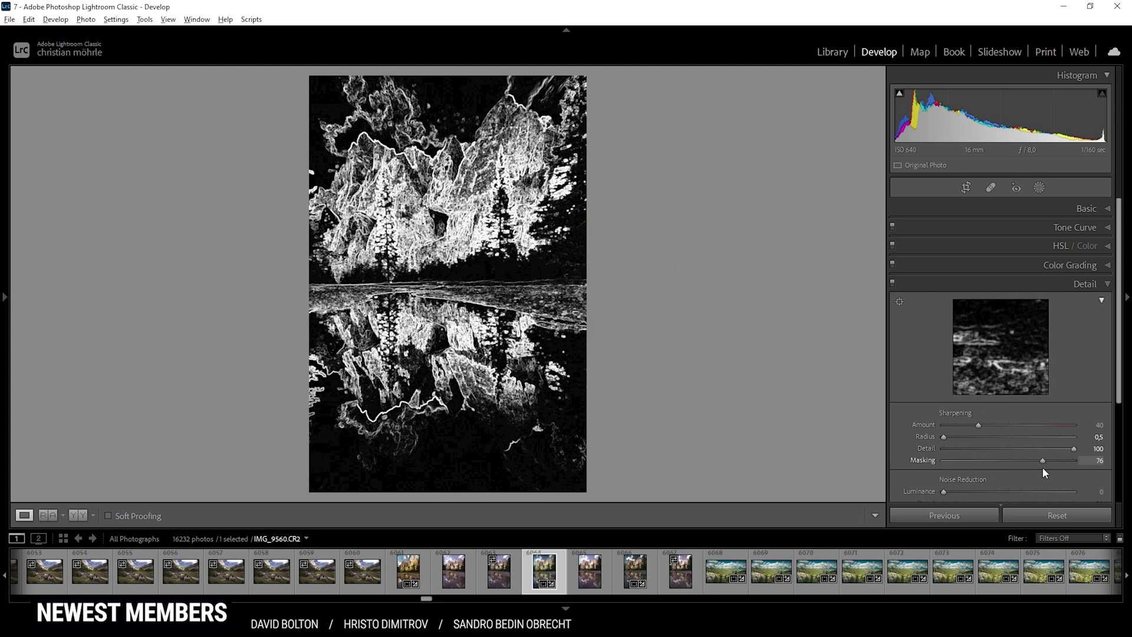
drag(978, 425, 996, 425)
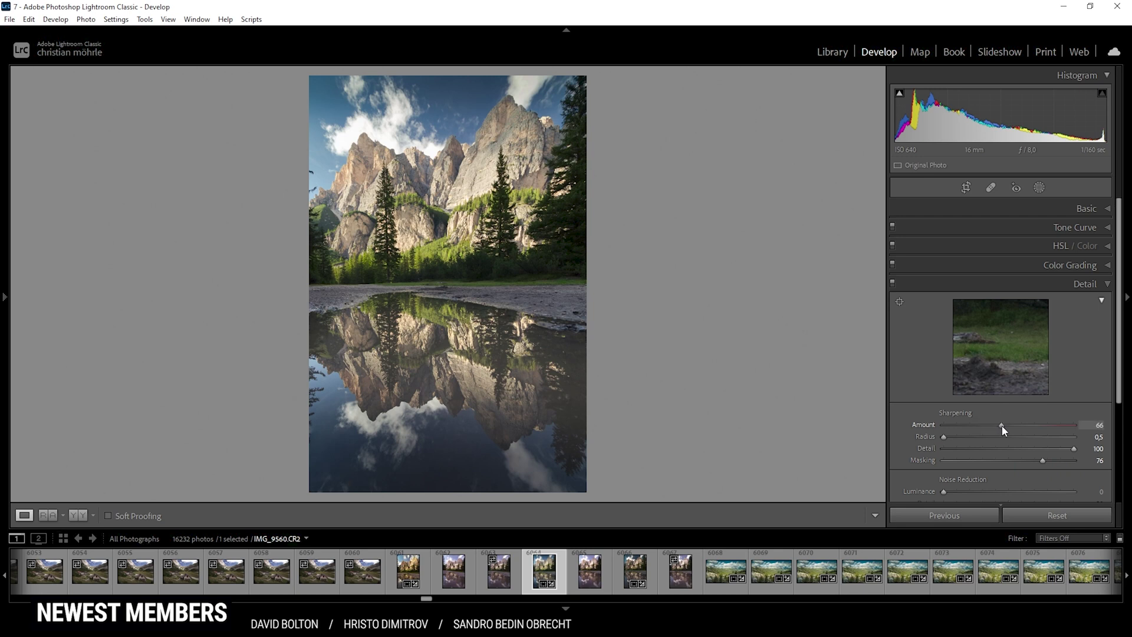
drag(1001, 426, 1001, 427)
Examine the rock edge against the sky up close with the sharpening switched off and on.
drag(335, 160, 407, 273)
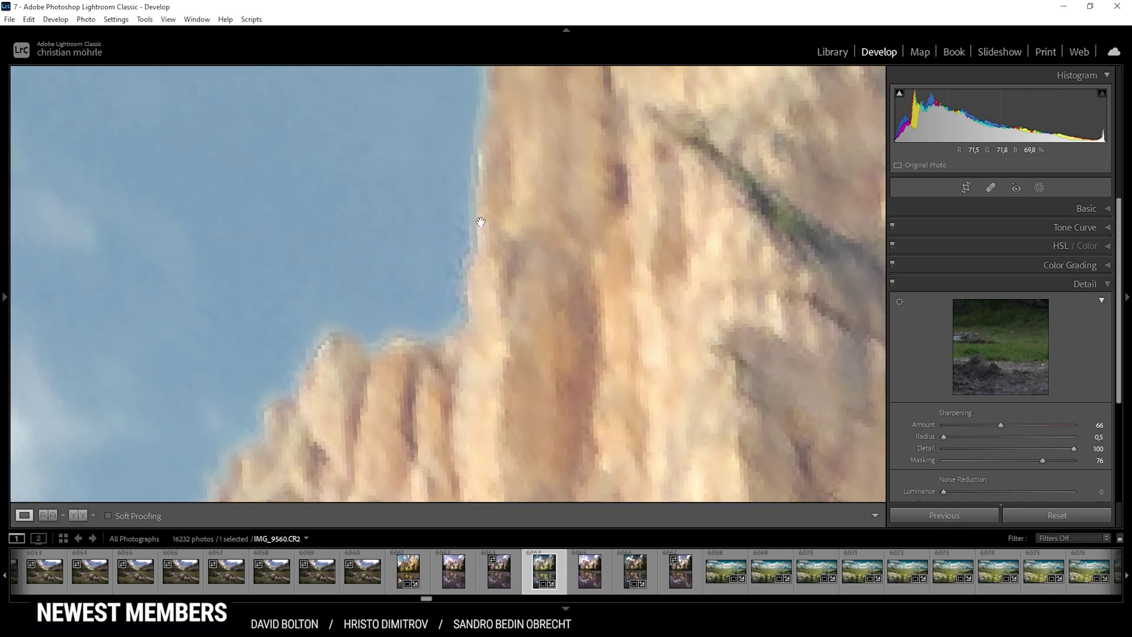
click(892, 283)
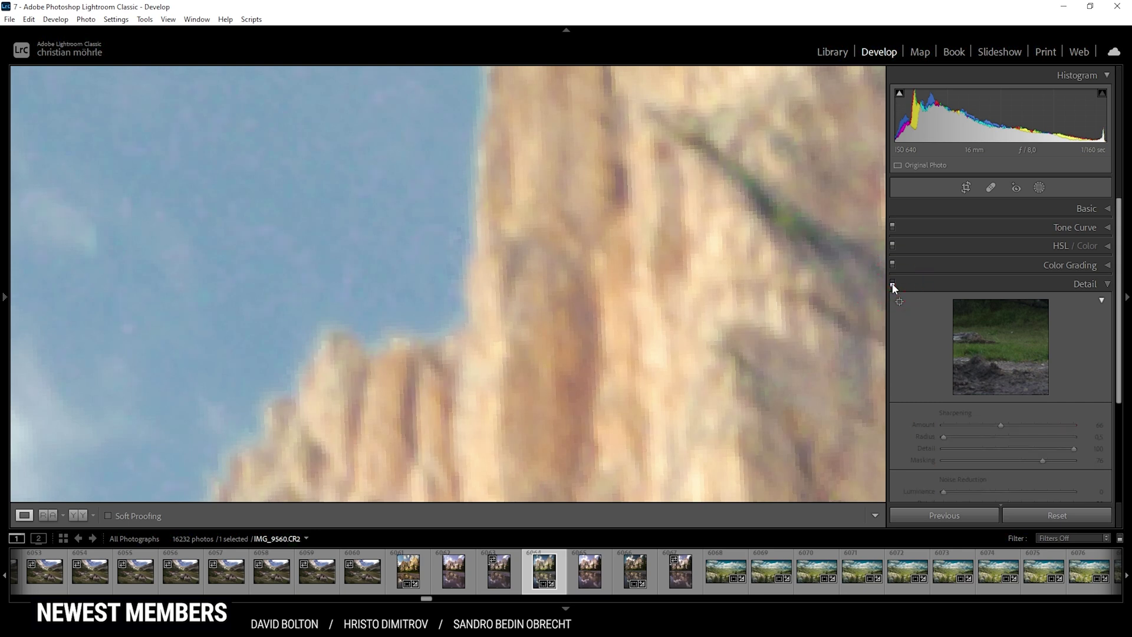
click(892, 283)
click(892, 283)
click(892, 283)
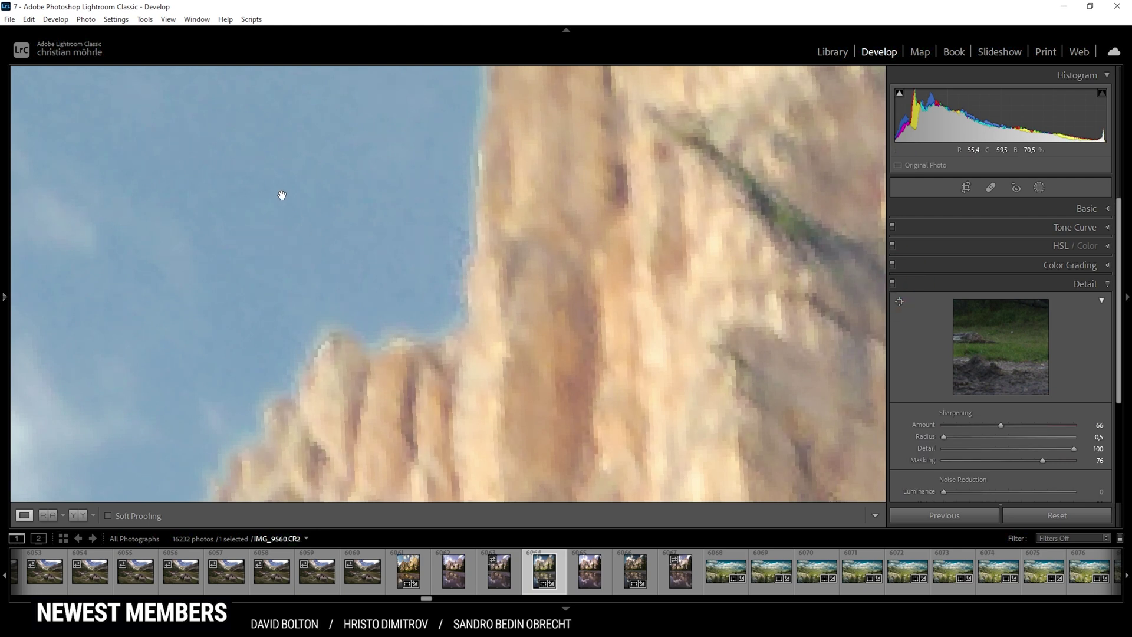
click(892, 283)
click(892, 283)
drag(680, 294, 639, 283)
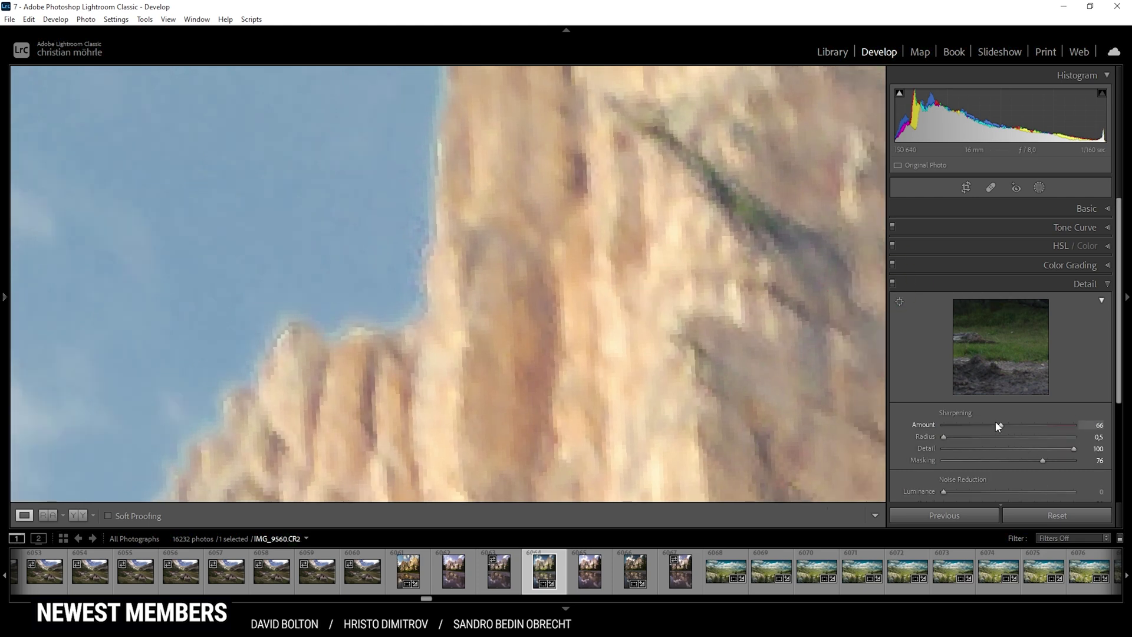
Increase the sharpening Amount to 107 while checking the rock up close, and return to the full photo.
drag(1008, 424, 1039, 425)
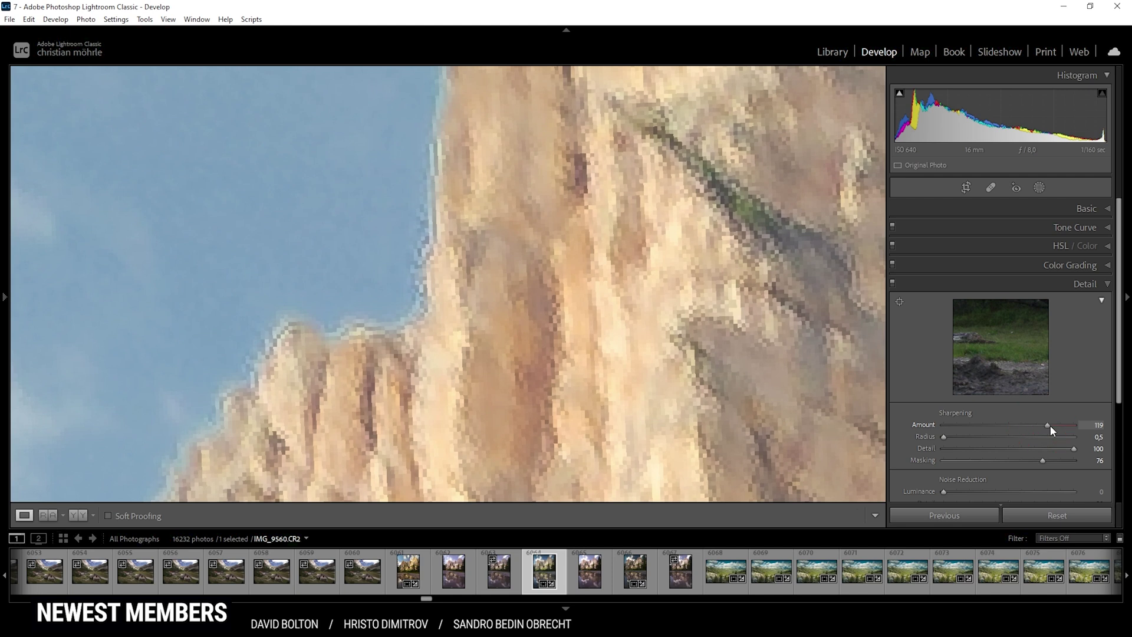
drag(1048, 423, 1036, 425)
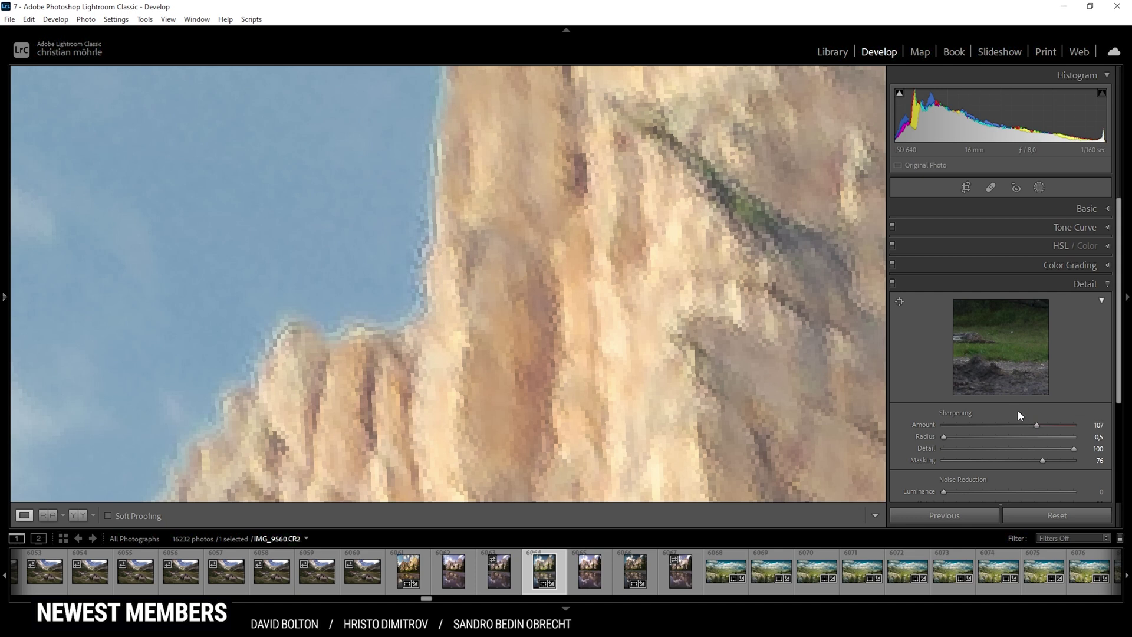
click(424, 306)
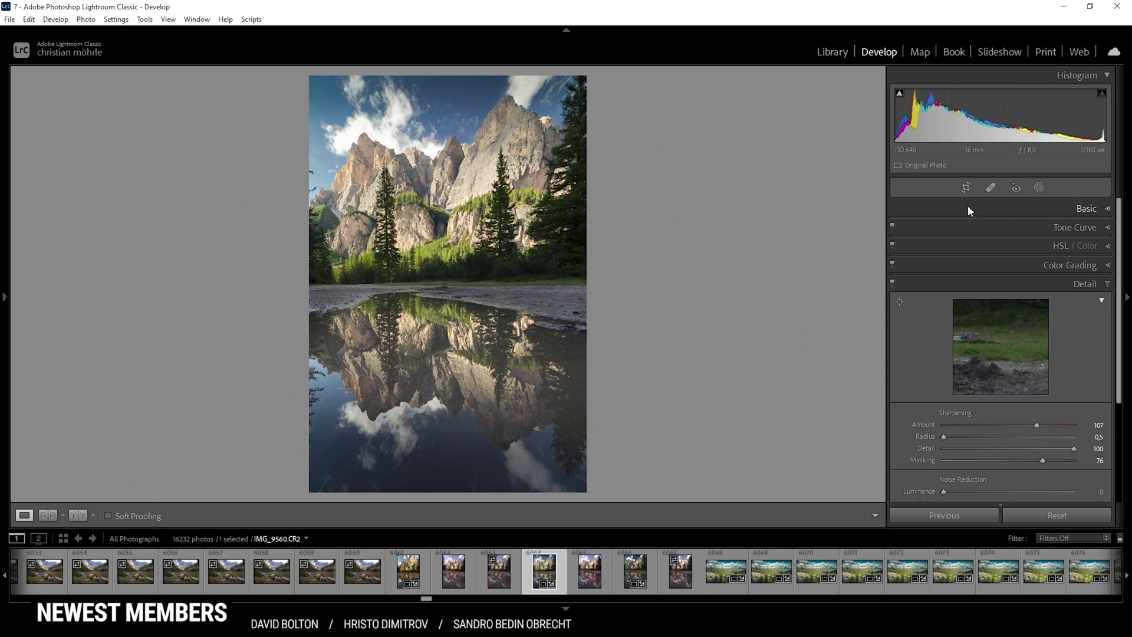
Heal the stray branch at the left edge of the sky with Spot Removal in Heal mode.
click(991, 189)
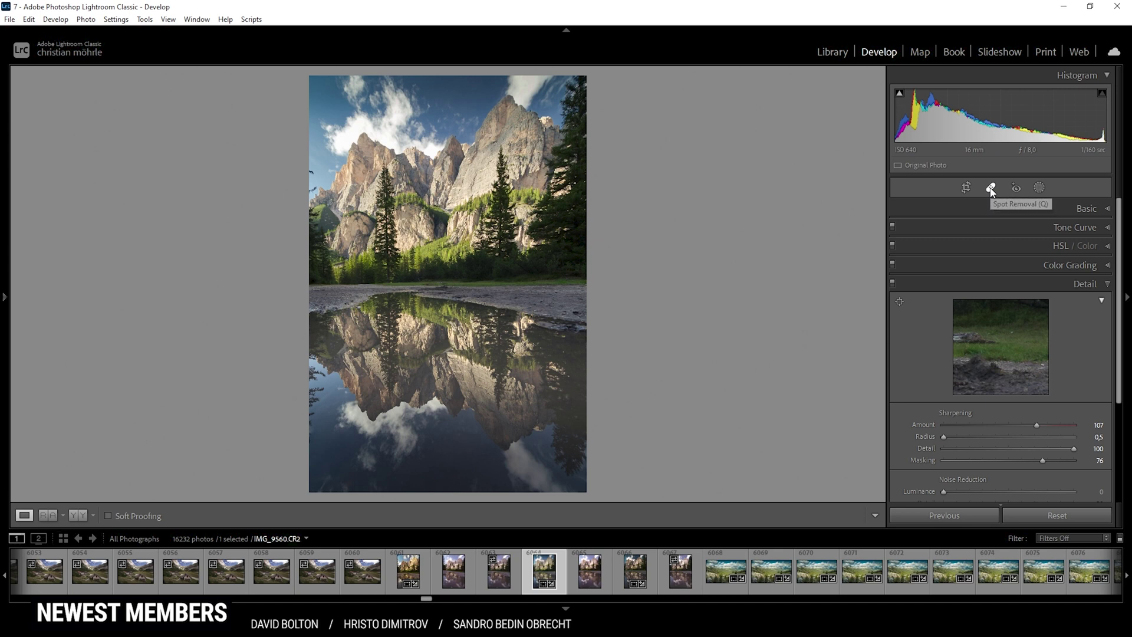
click(1097, 208)
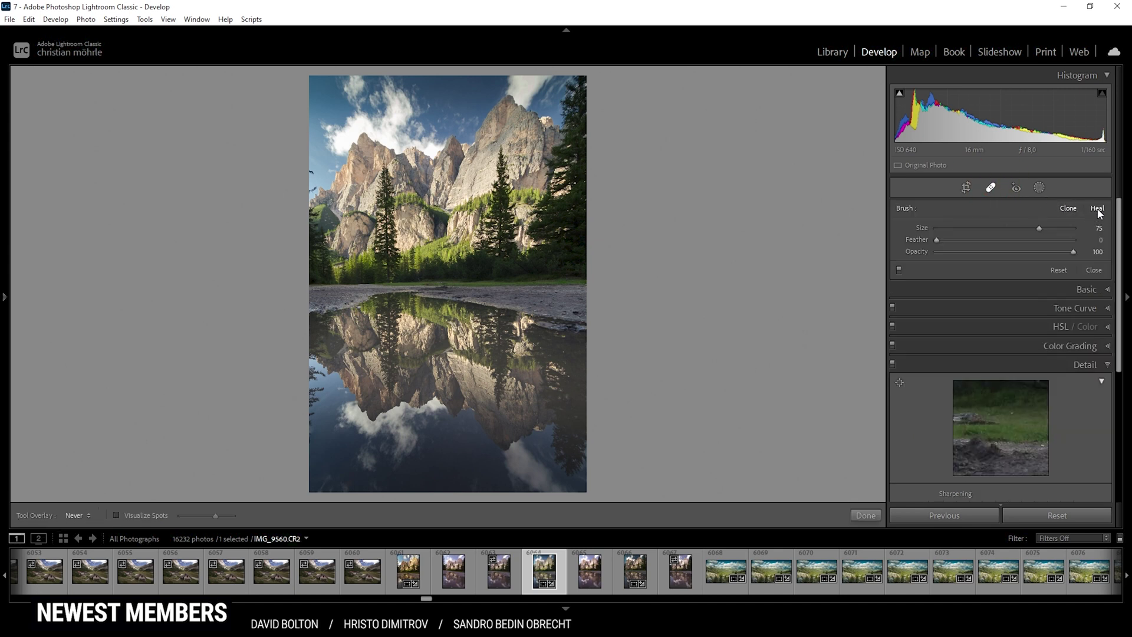
click(311, 172)
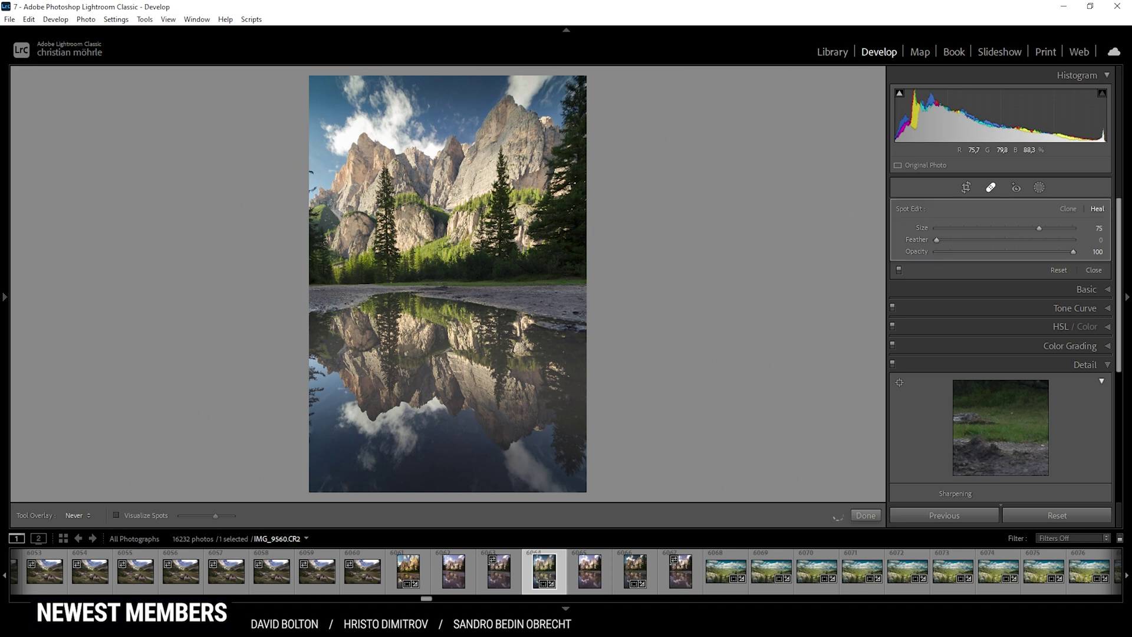